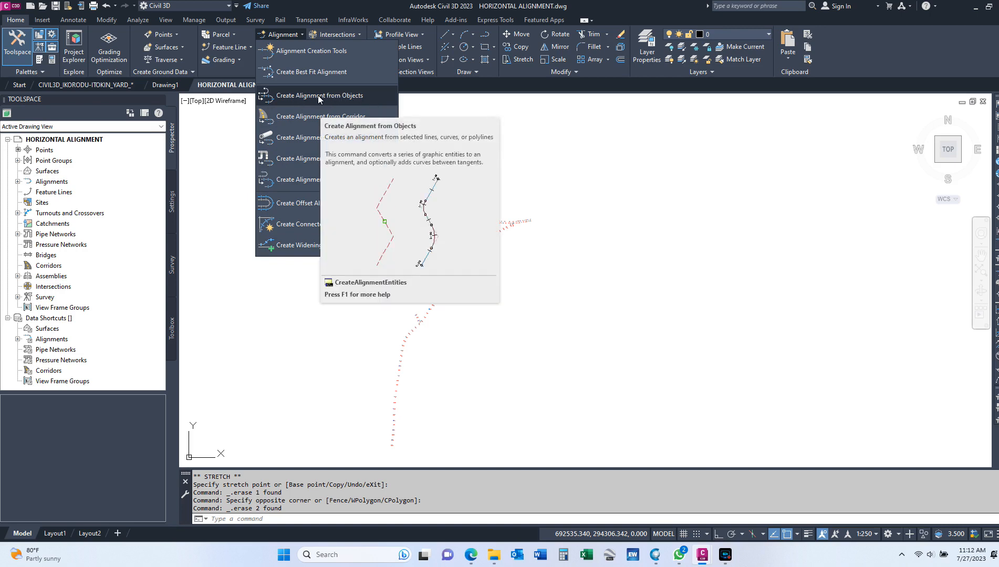
- Draw a straight line about 205 m long through the survey points, from the northeast junction southwest along the road's centre
left_click(509, 163)
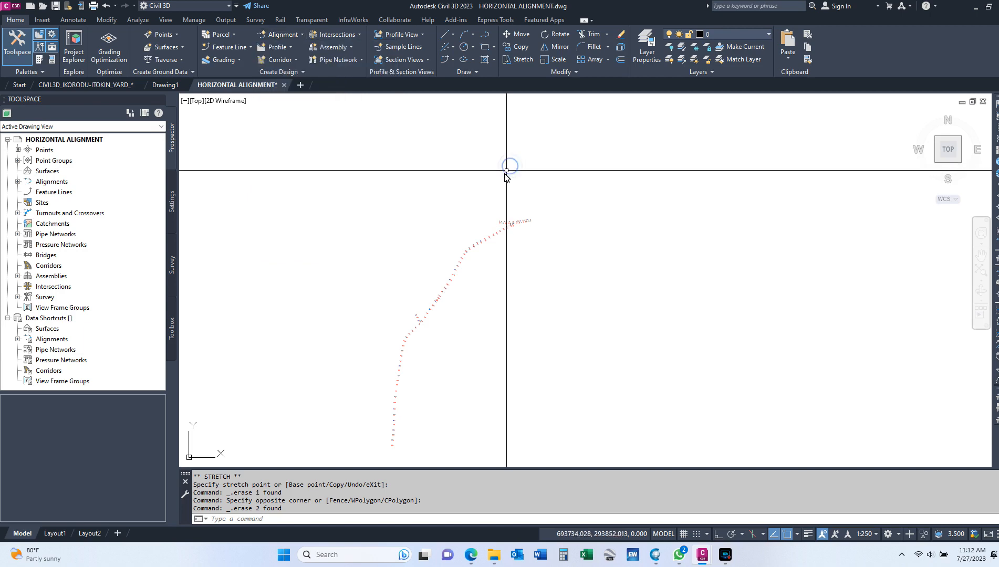
scroll(508, 237, "up", 4)
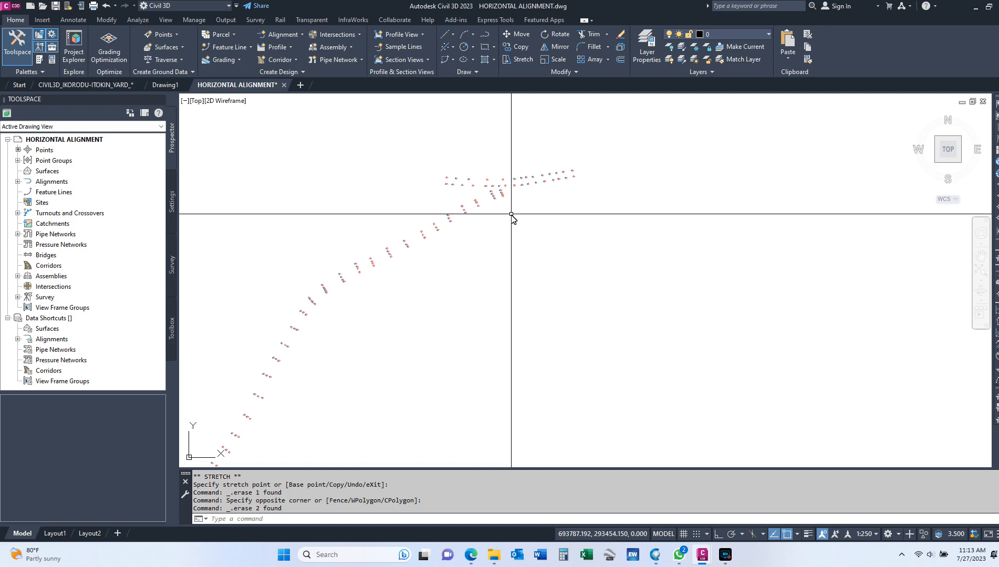
key("Return")
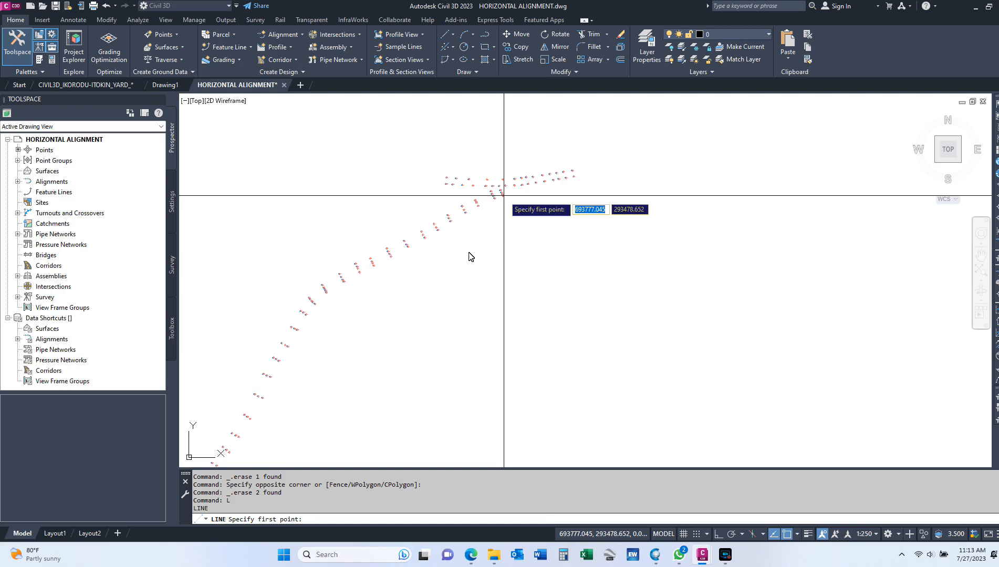
scroll(468, 257, "up", 5)
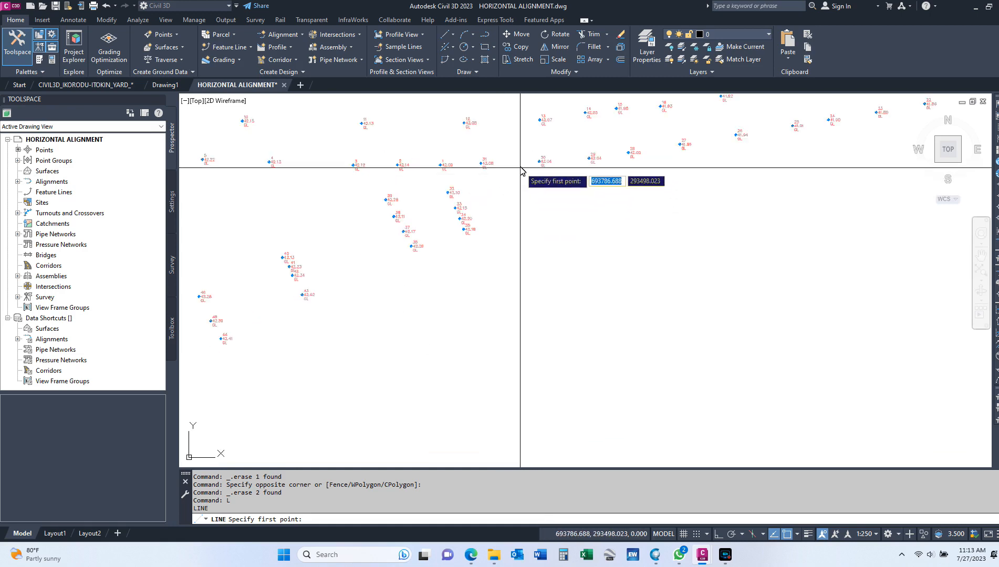
left_click(520, 168)
scroll(462, 301, "down", 5)
scroll(367, 315, "up", 5)
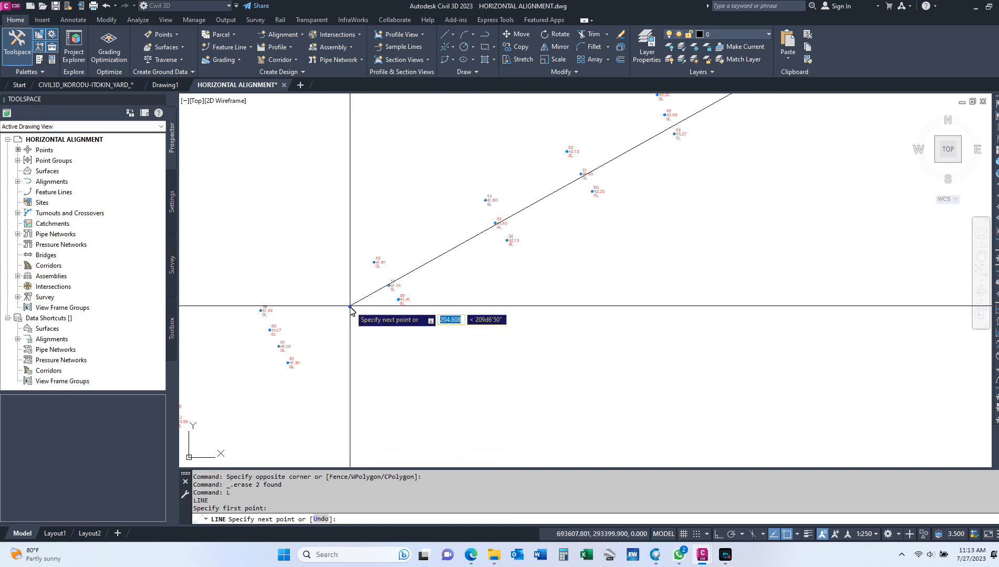
left_click(351, 306)
right_click(351, 306)
left_click(380, 316)
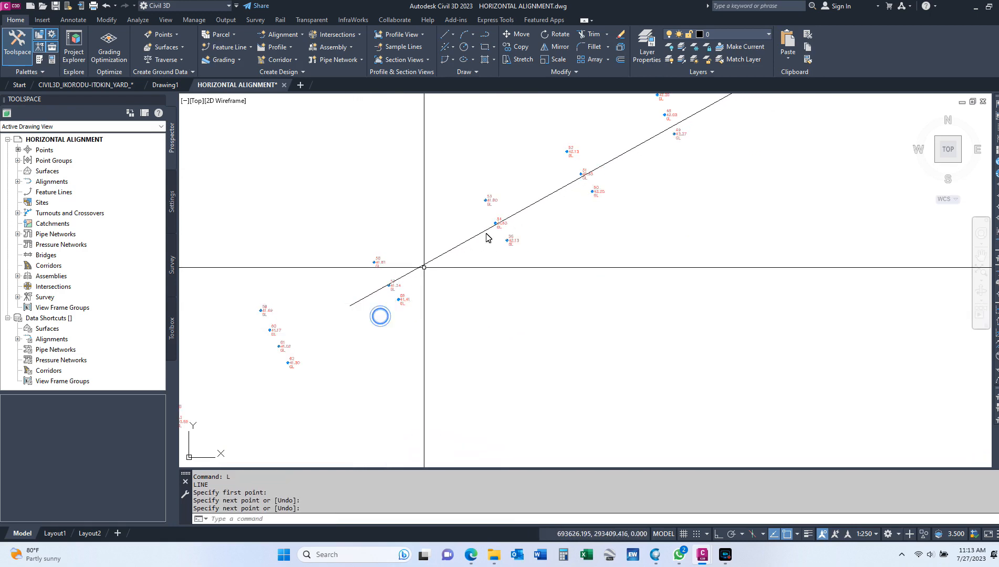
- Draw a second line along the next straight run of survey points to the southwest, and stretch its lower end onto the centreline
scroll(486, 238, "down", 5)
scroll(457, 284, "up", 3)
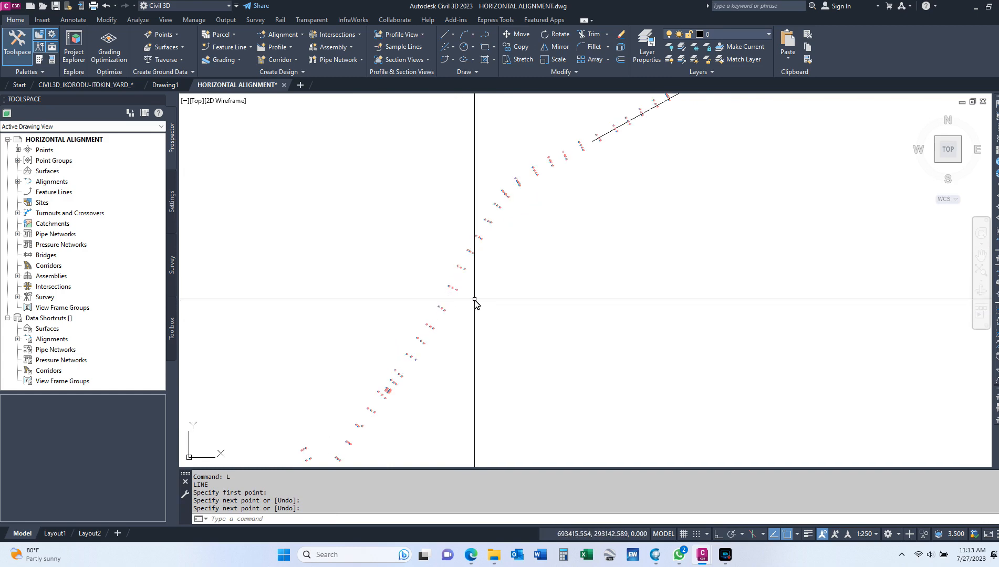
type("L")
key("Return")
scroll(446, 315, "up", 4)
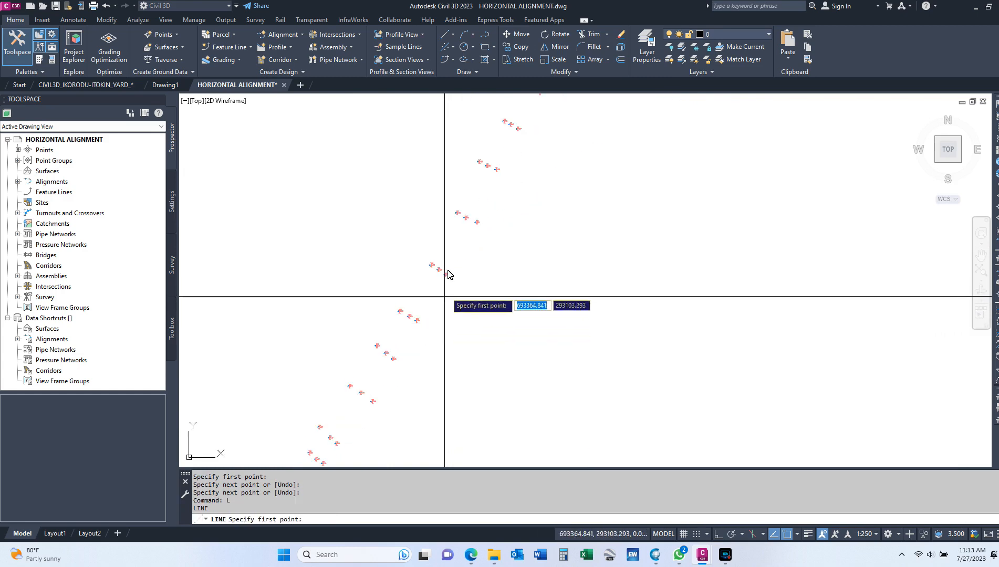
left_click(464, 221)
scroll(512, 285, "down", 3)
scroll(545, 212, "up", 5)
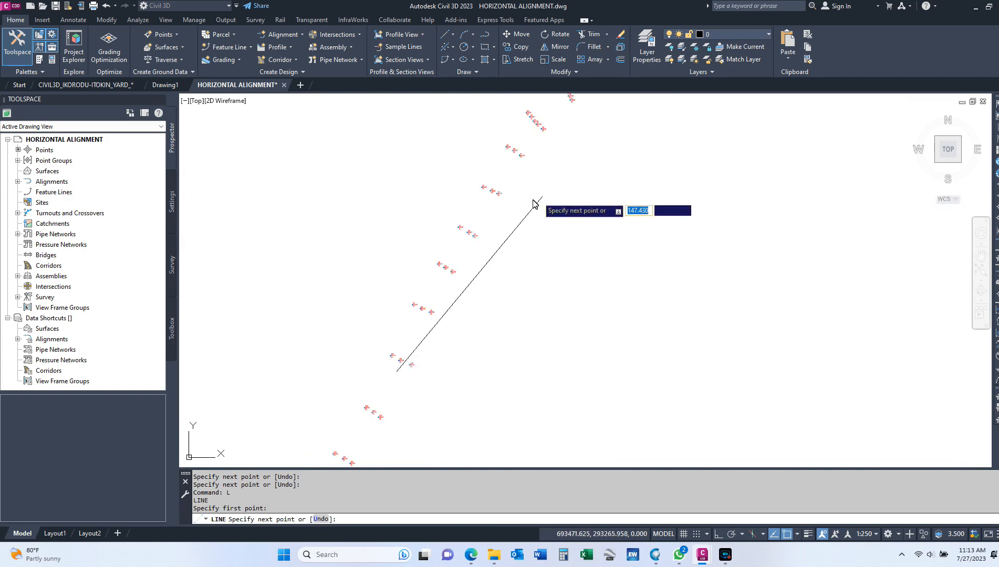
left_click(484, 204)
right_click(483, 204)
left_click(505, 212)
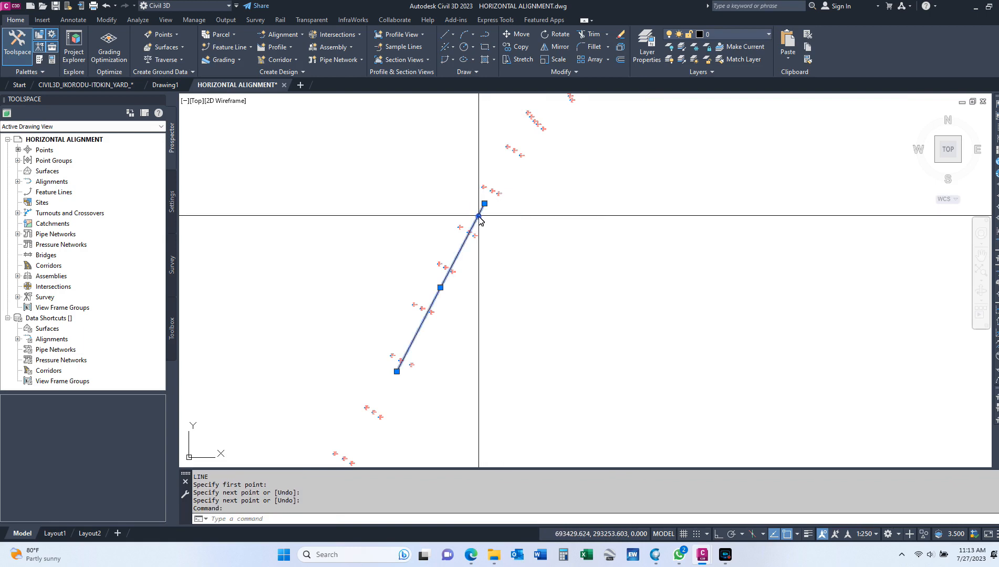
left_click(396, 372)
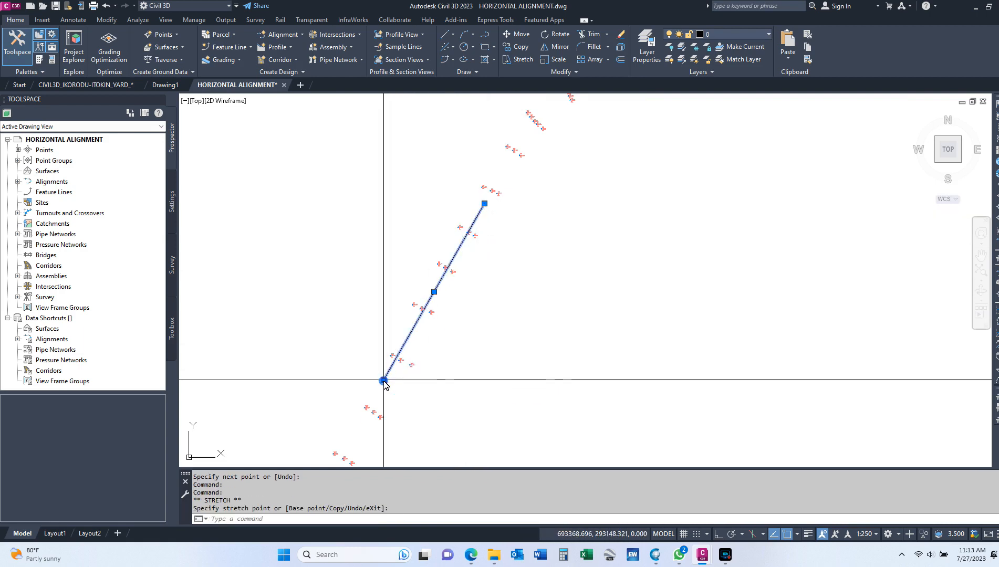
- Draw a third line about 95 m long through the centre points just northeast of the side-road junction, running up toward the second line
scroll(403, 351, "down", 10)
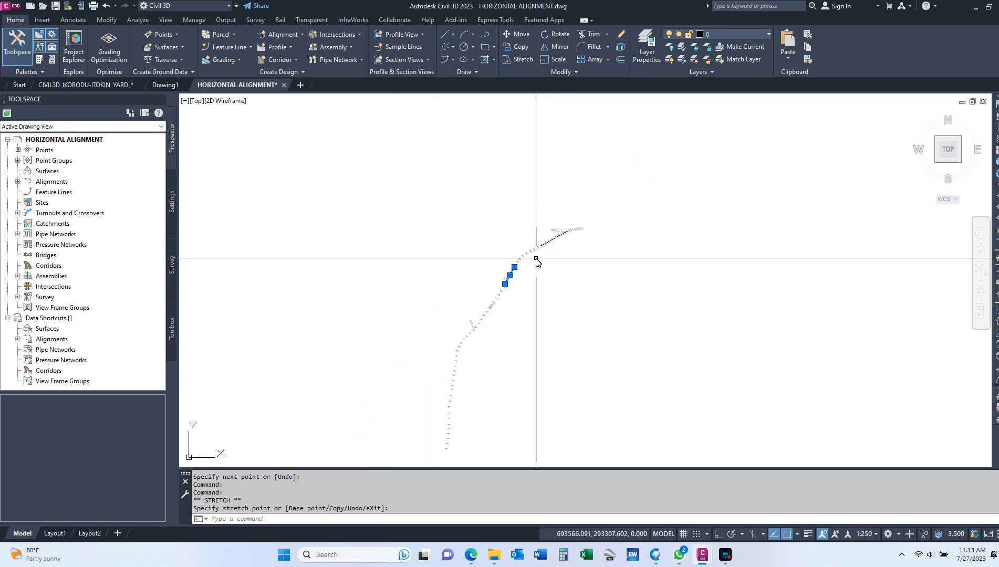
scroll(506, 320, "up", 5)
type("L")
key("Return")
scroll(452, 321, "up", 5)
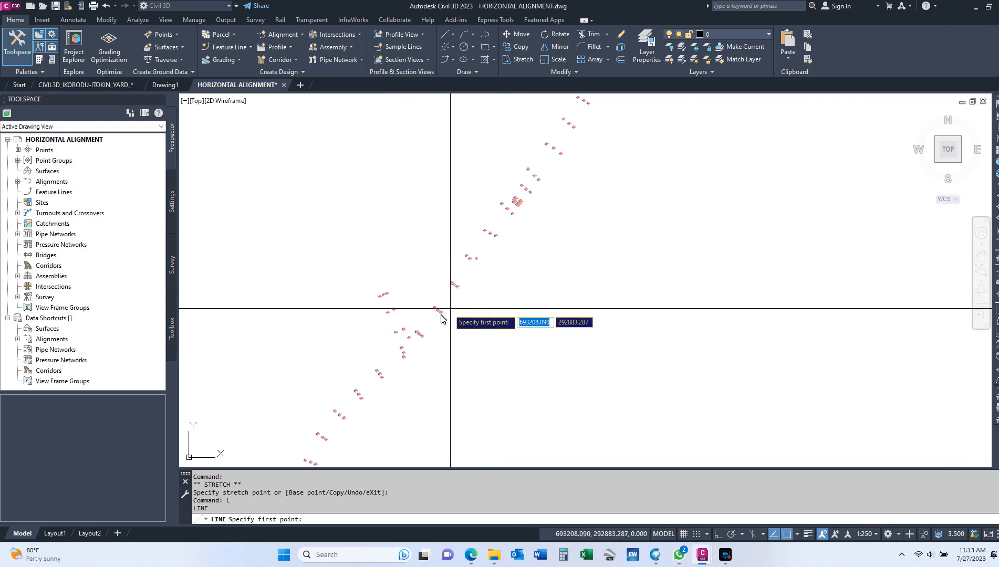
left_click(433, 319)
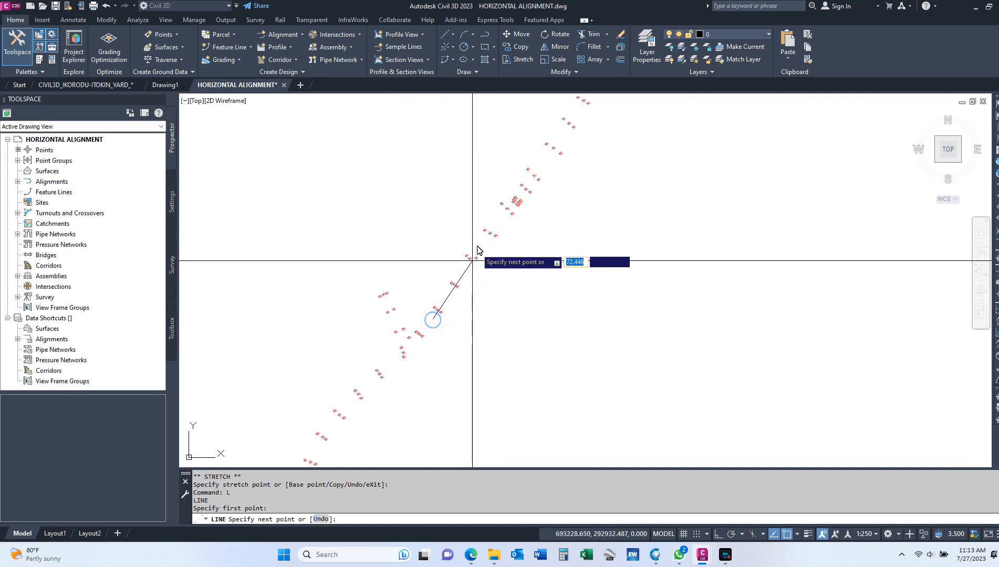
scroll(477, 252, "up", 4)
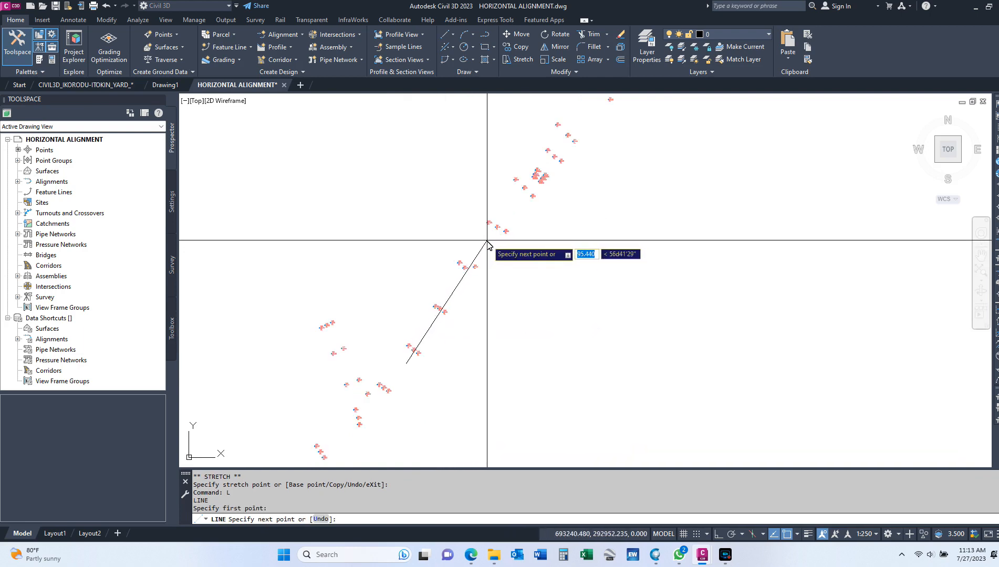
left_click(487, 242)
right_click(487, 241)
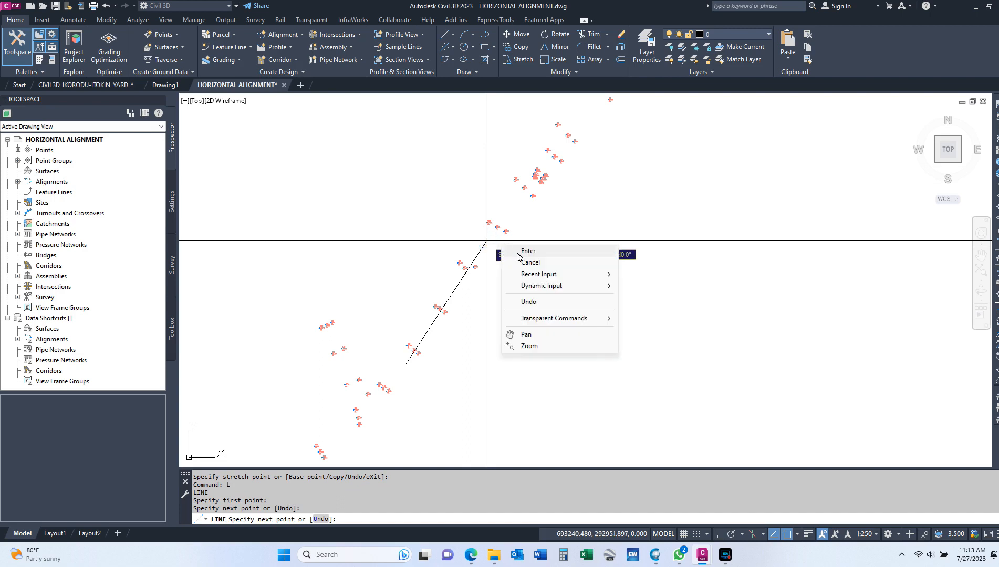
left_click(526, 251)
- Fillet the second line and the northeast line with a radius of 0 so they meet in a corner
scroll(518, 253, "down", 5)
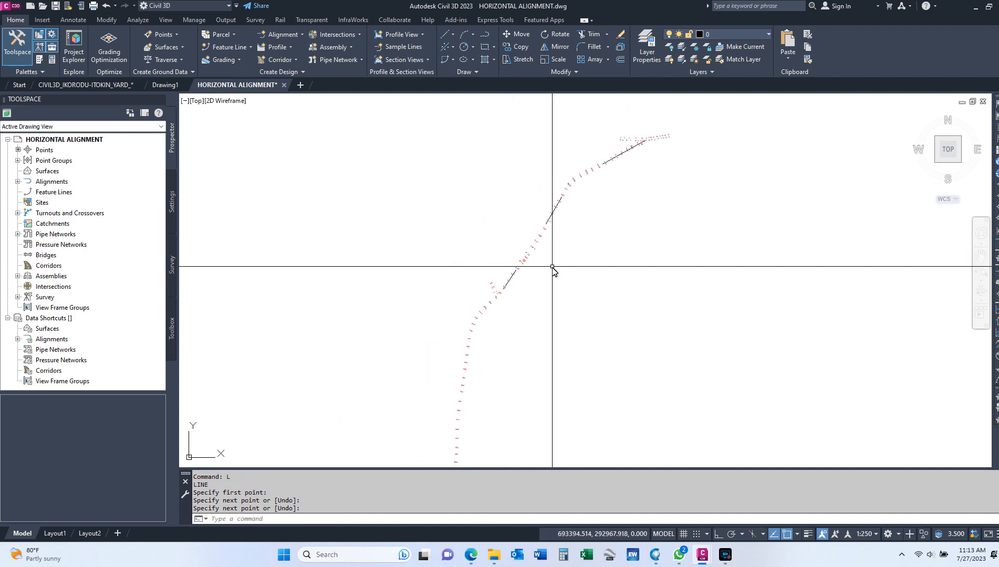
scroll(518, 267, "up", 2)
scroll(555, 275, "down", 2)
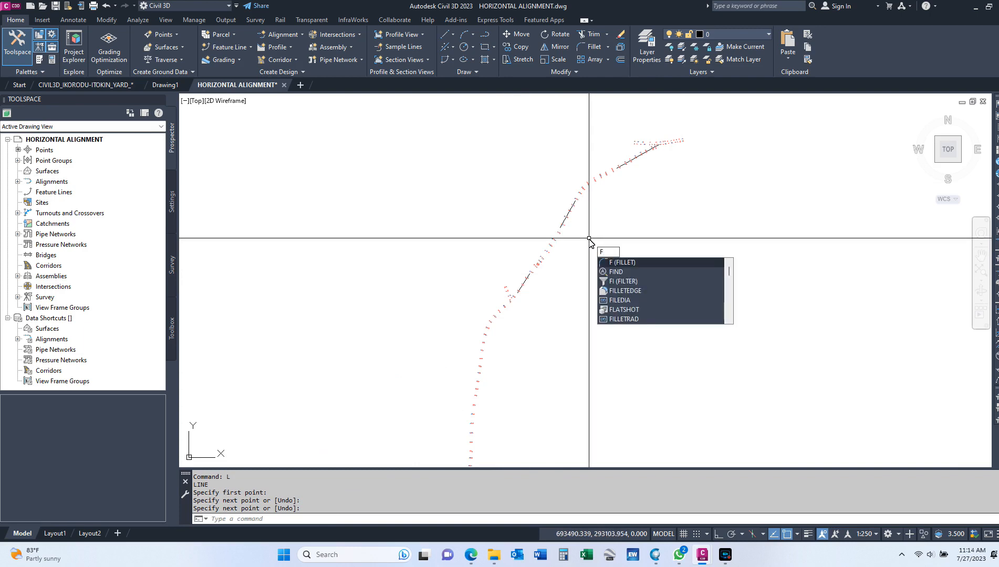
key("Return")
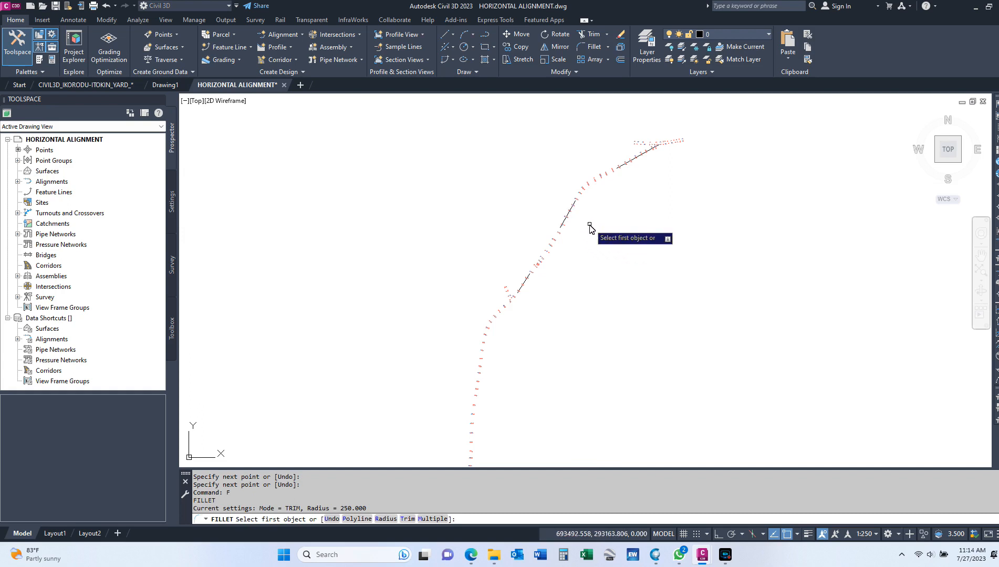
type("R")
key("Return")
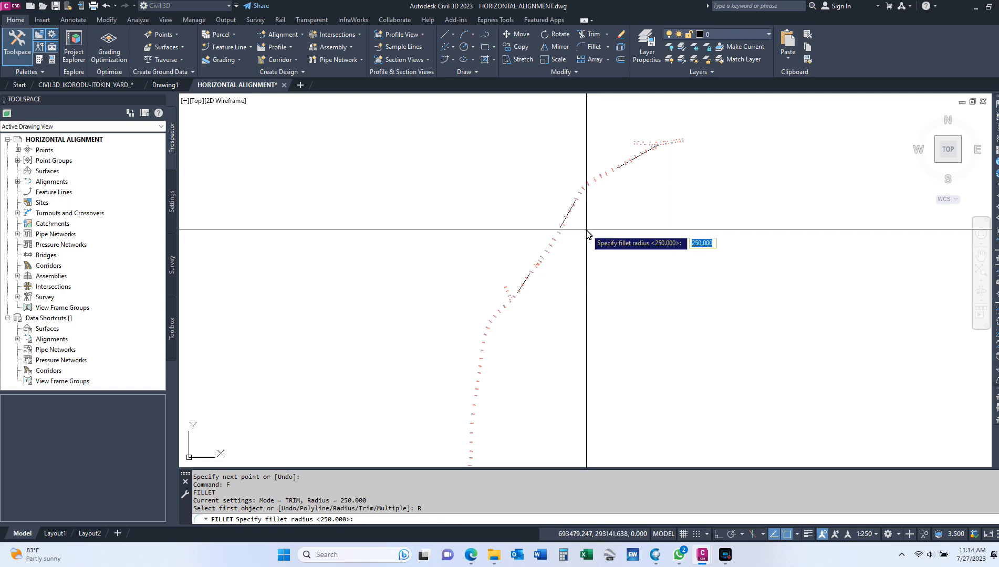
key("Return")
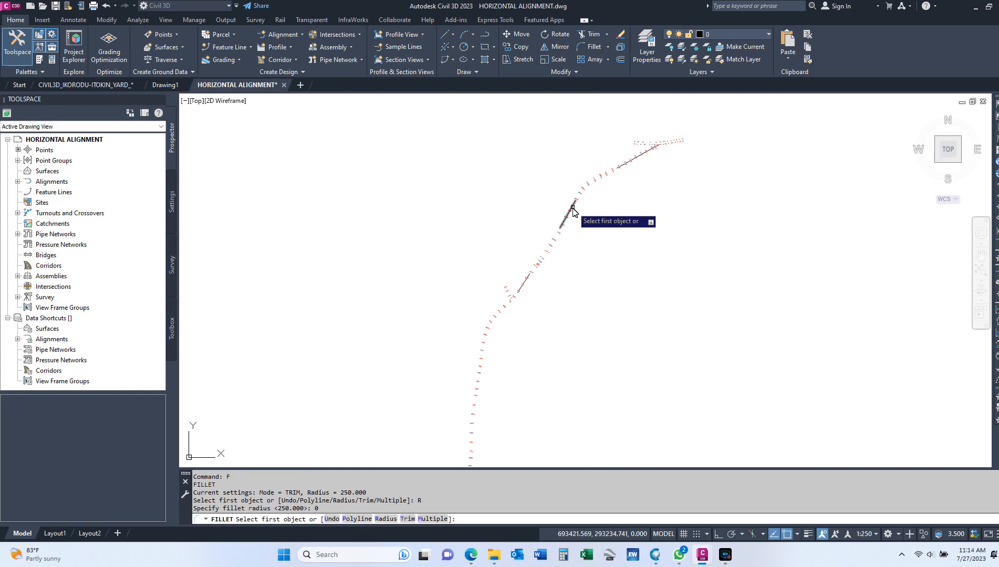
left_click(572, 210)
left_click(619, 167)
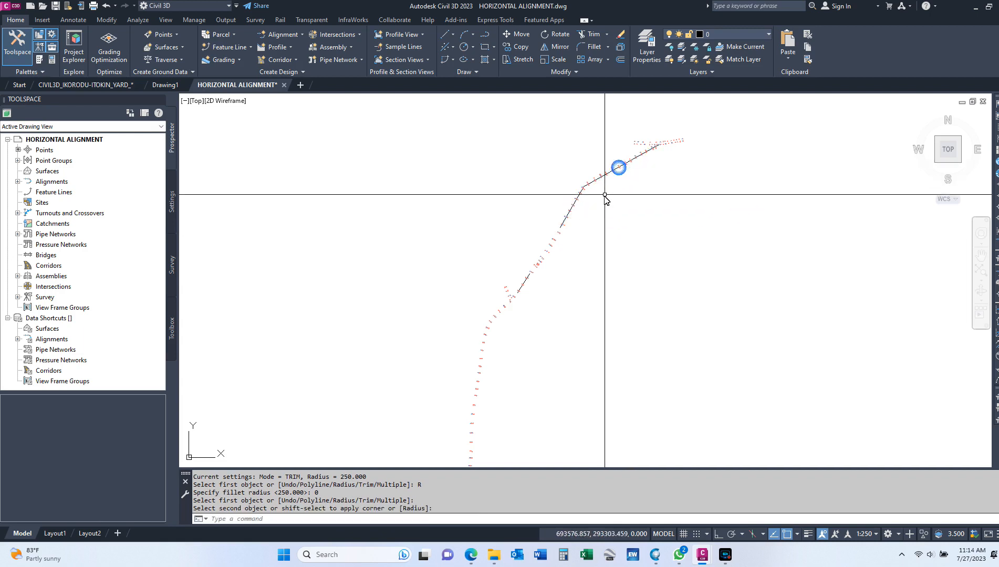
- Fillet the lower end of the middle line with the third line, using the same zero radius
key("Return")
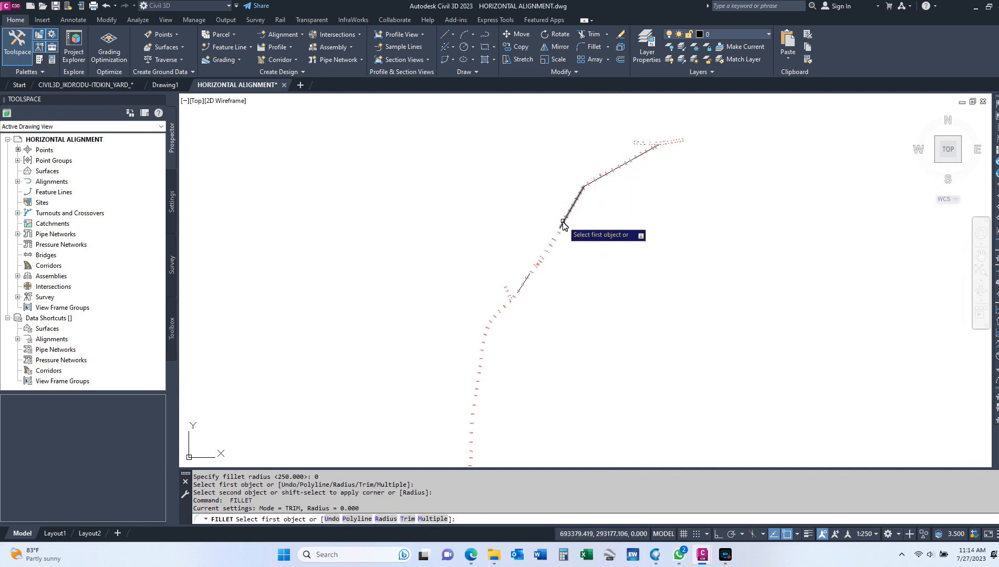
left_click(562, 224)
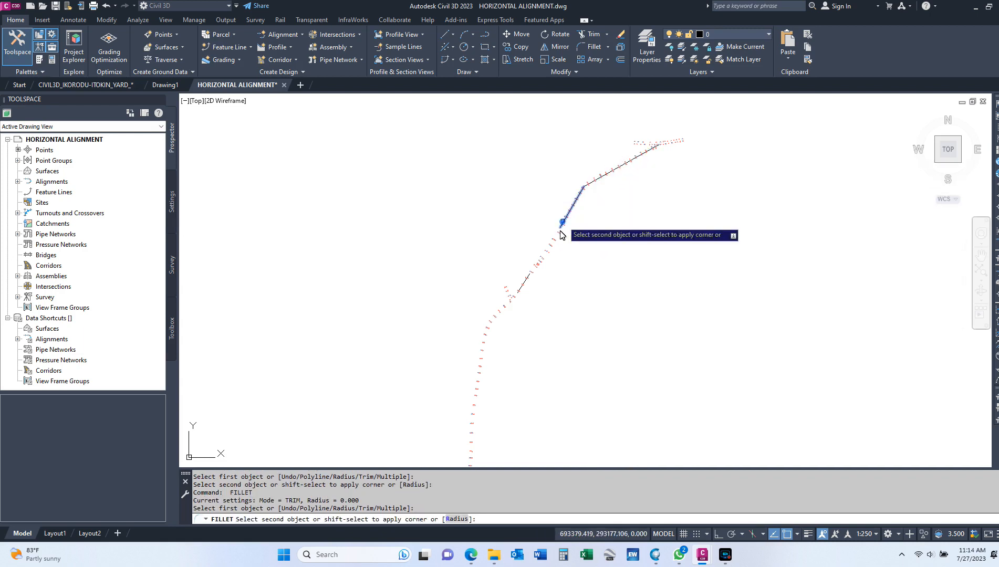
left_click(527, 280)
scroll(573, 229, "up", 4)
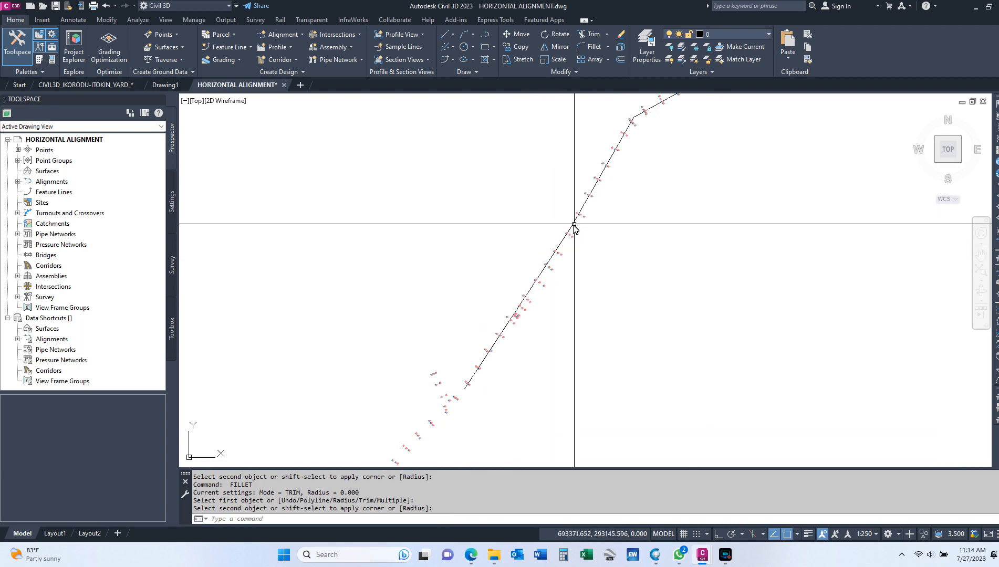
scroll(574, 226, "down", 3)
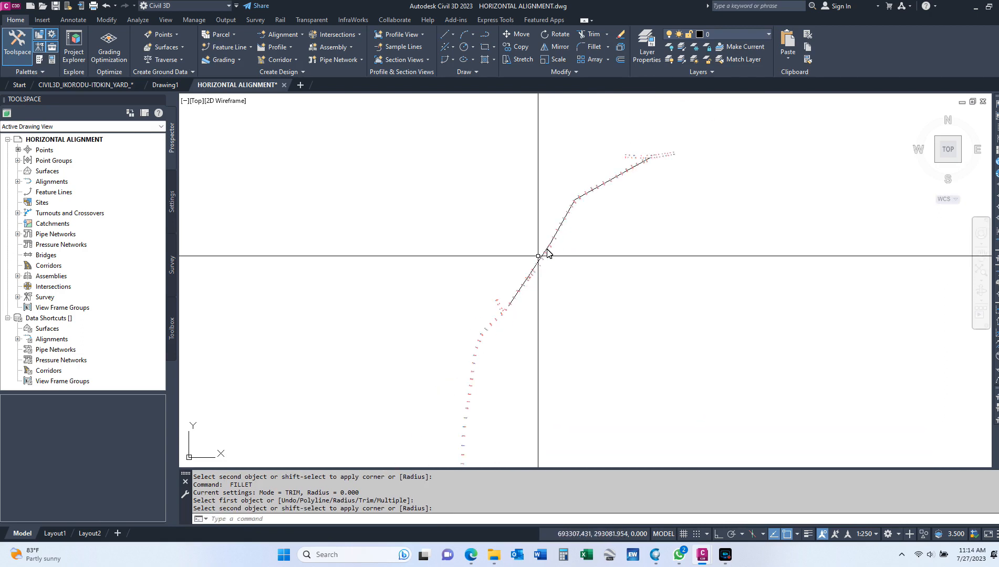
- Start an alignment from objects and select the three connected lines, beginning near the northeast end
left_click(285, 35)
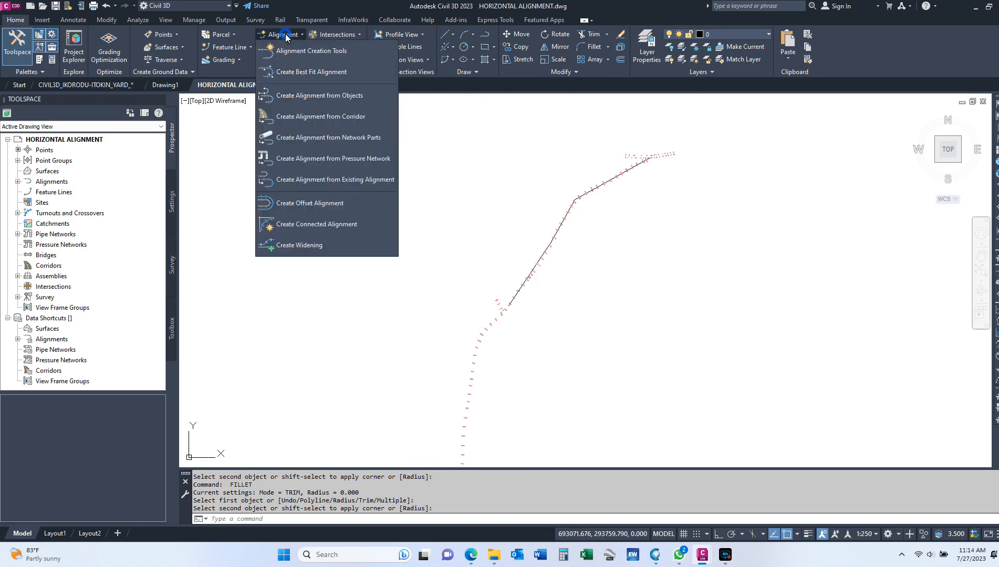
left_click(334, 95)
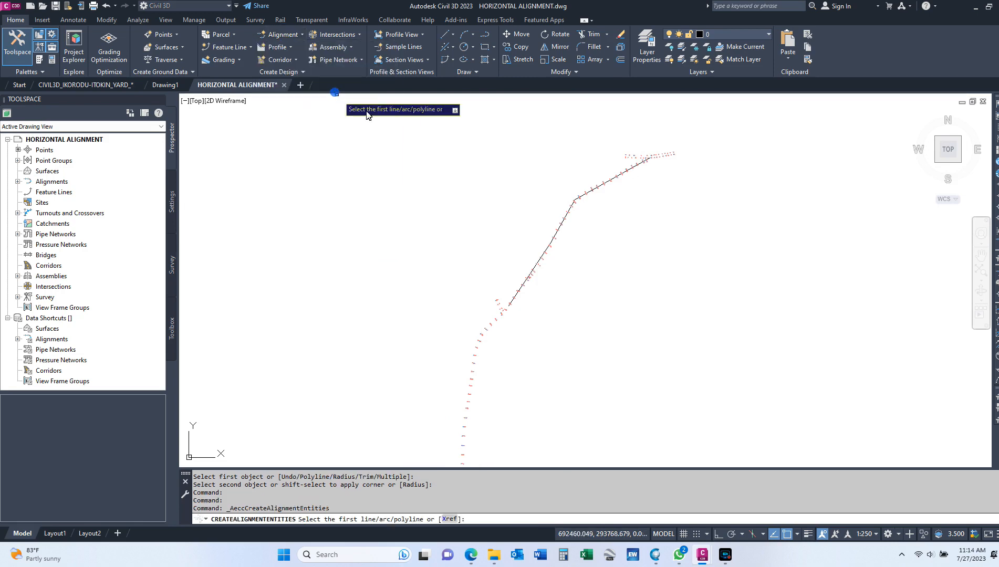
scroll(651, 163, "up", 3)
scroll(651, 167, "down", 2)
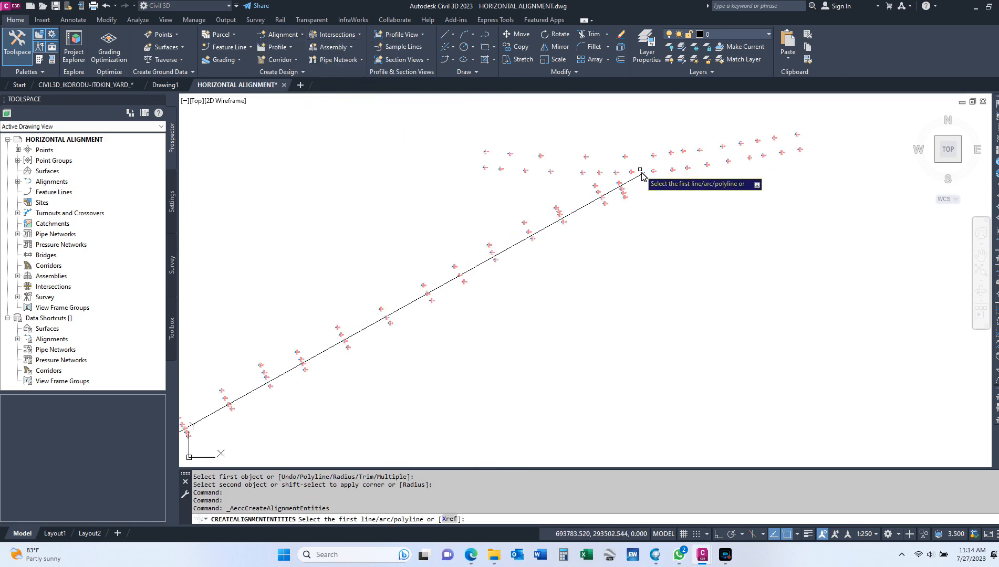
left_click(644, 172)
scroll(639, 155, "up", 1)
scroll(557, 211, "up", 3)
left_click(541, 214)
scroll(560, 170, "down", 5)
scroll(527, 228, "up", 4)
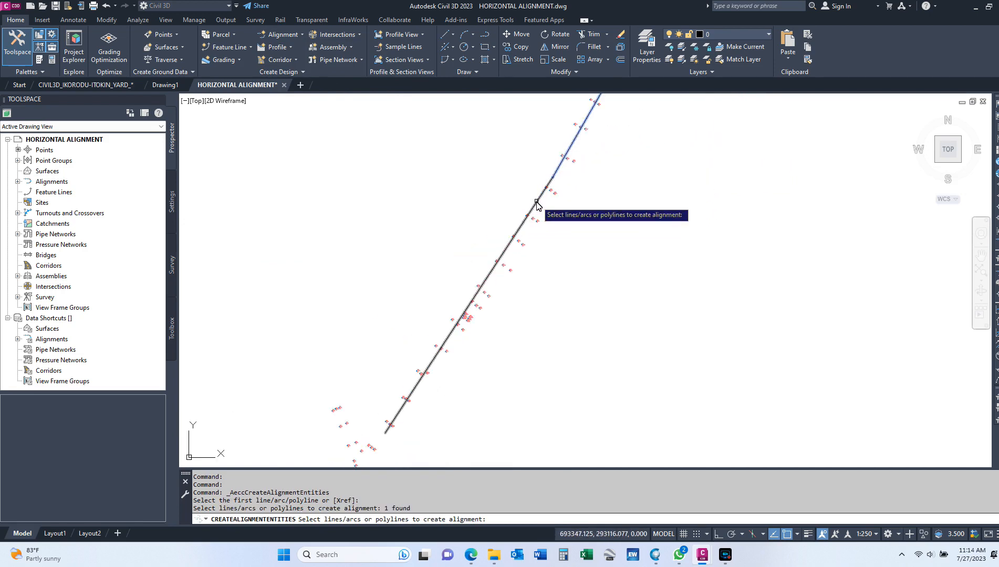
left_click(534, 205)
scroll(525, 188, "down", 3)
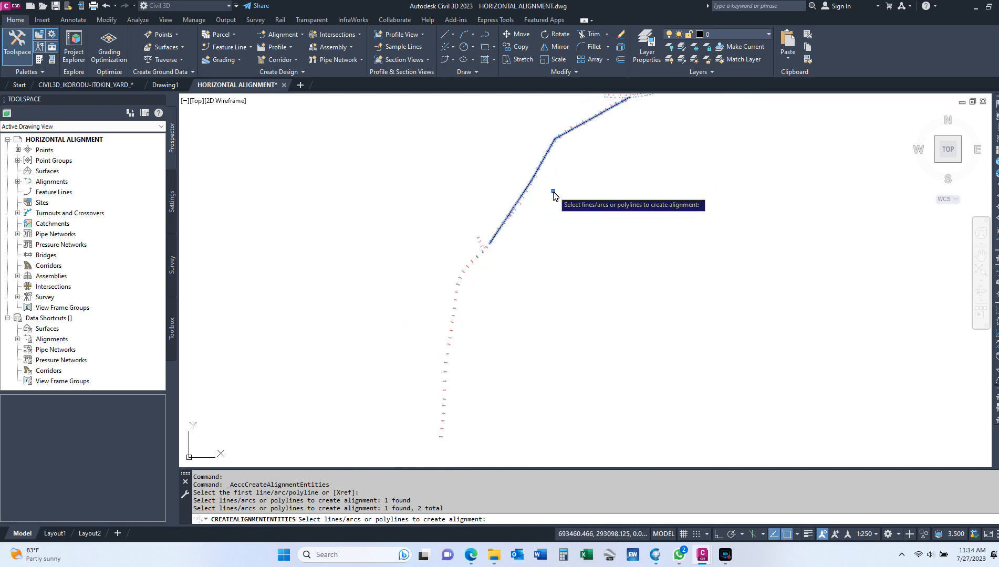
right_click(552, 193)
- Accept the default alignment direction and choose the Major Minor and Geometry Points label set for ROAD A
scroll(546, 213, "down", 2)
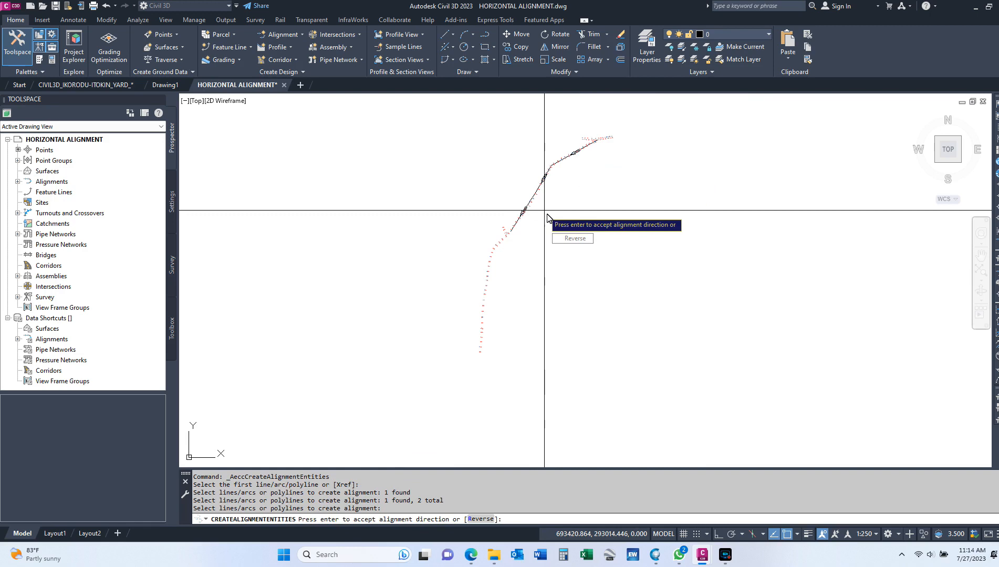
right_click(554, 197)
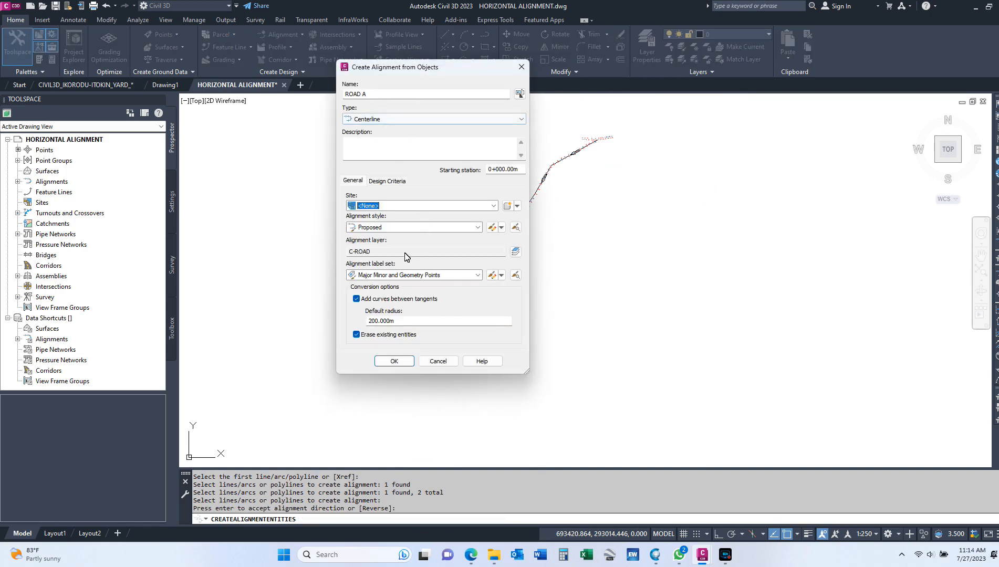
left_click(405, 275)
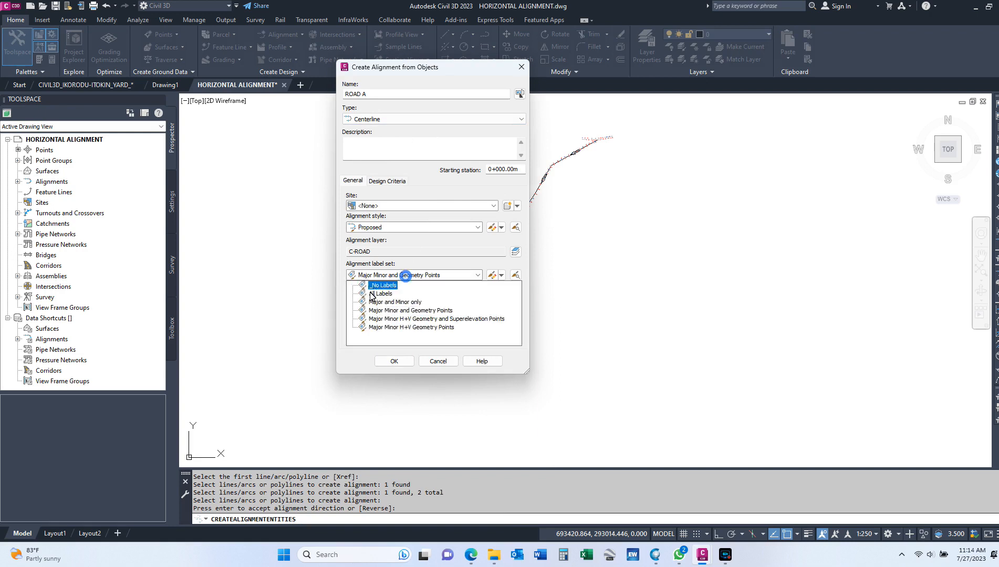
left_click(413, 310)
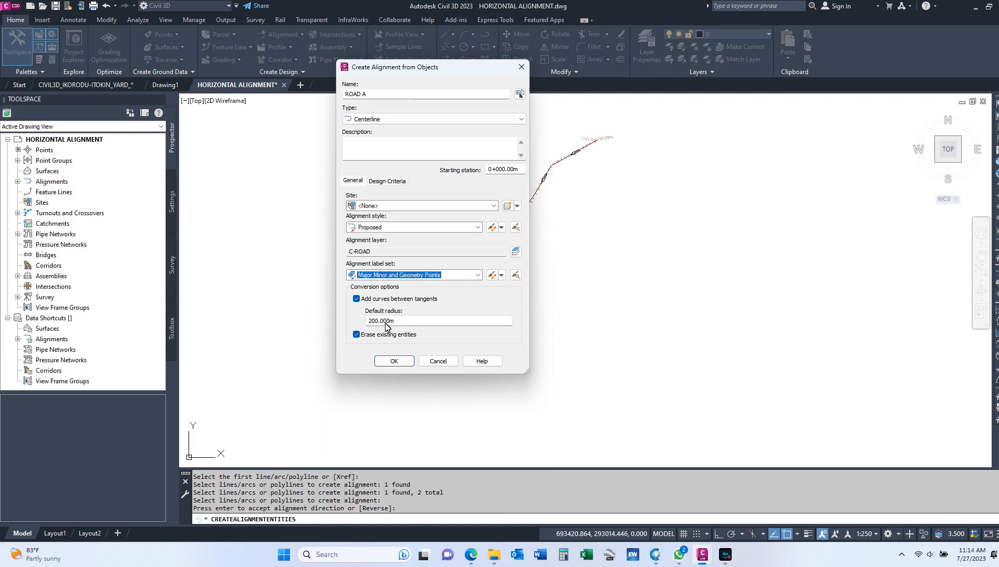
- Create the ROAD A alignment with curves of 200 m default radius between tangents, erasing the source lines
left_click(397, 361)
scroll(522, 239, "up", 5)
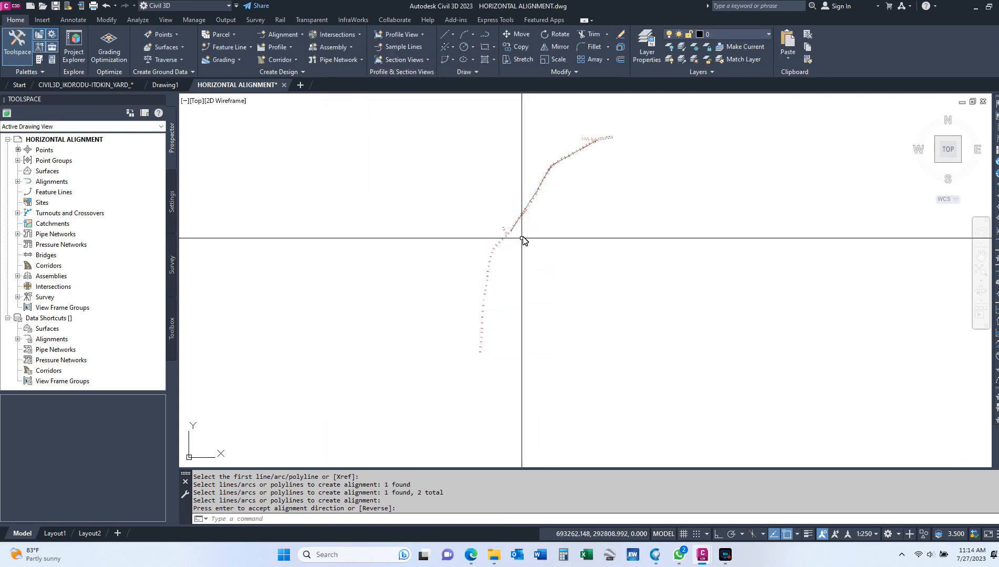
scroll(563, 166, "up", 6)
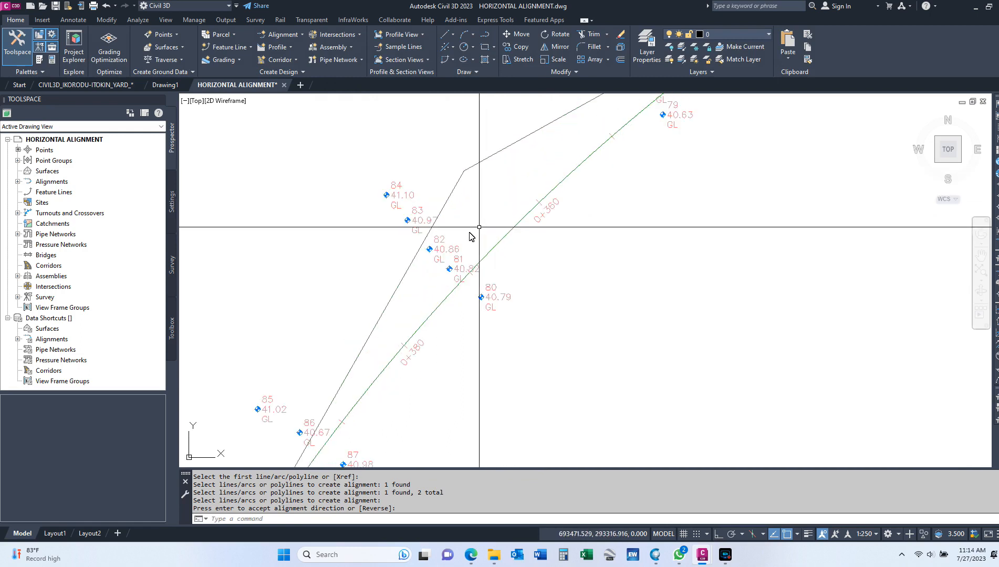
scroll(475, 231, "down", 5)
scroll(481, 201, "up", 4)
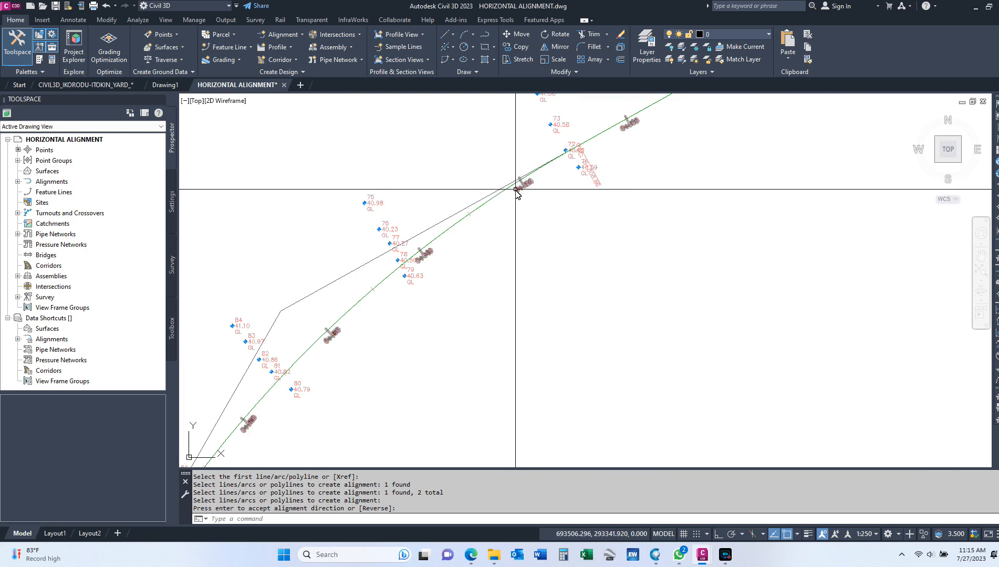
- Edit ROAD A's station labels, setting the major station increment to 100 m and the minor increment to 25 m
left_click(524, 188)
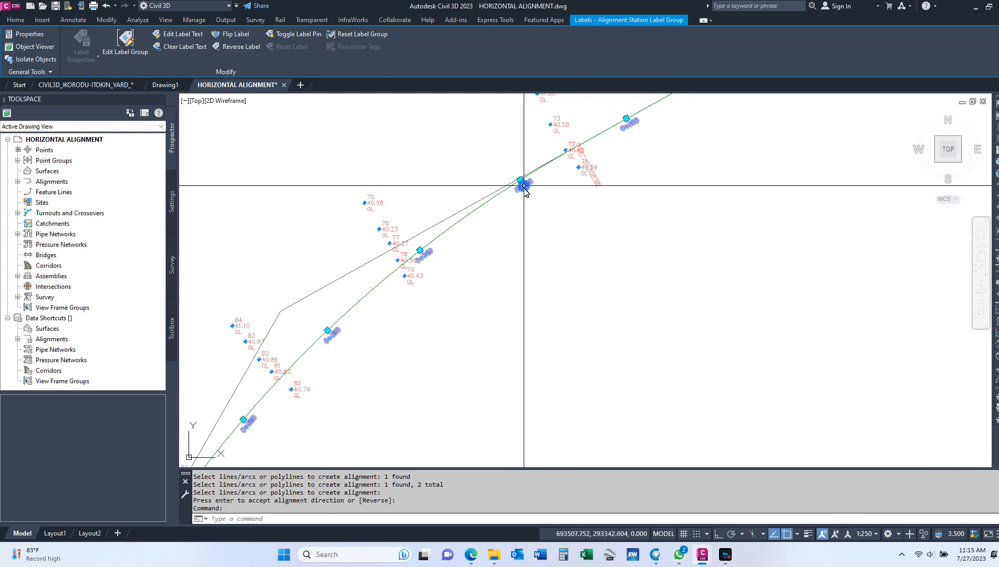
right_click(527, 192)
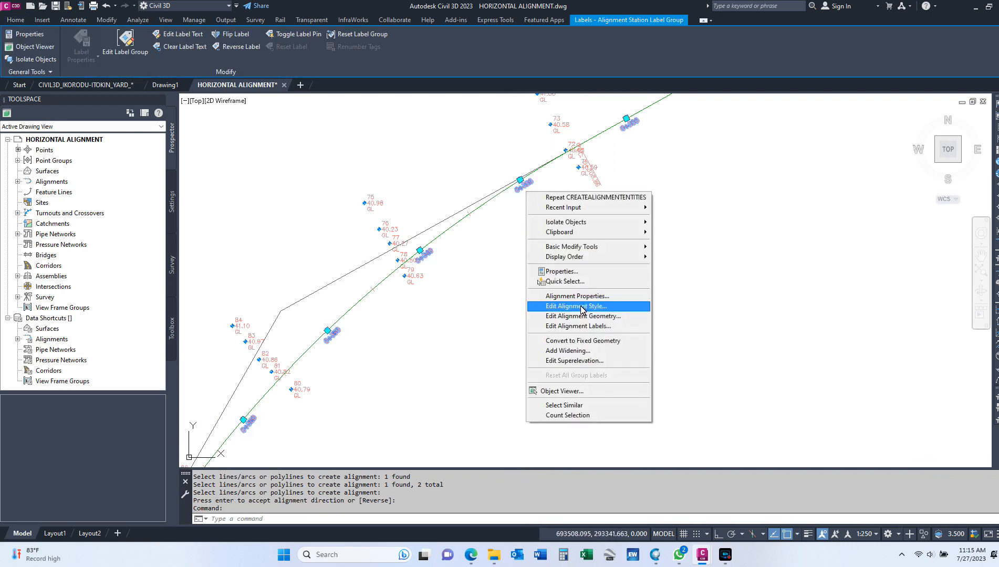
left_click(572, 327)
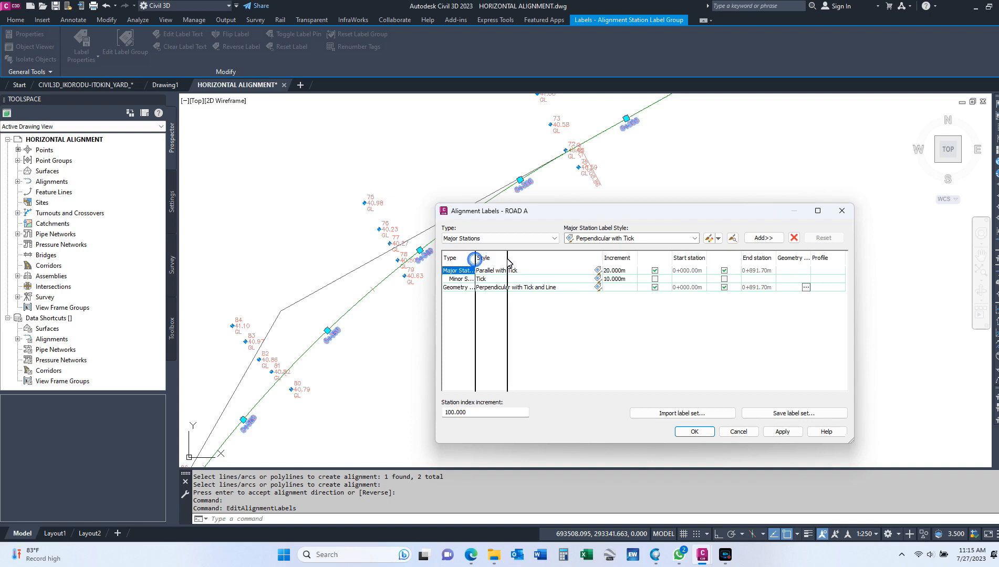
left_click_drag(475, 258, 508, 261)
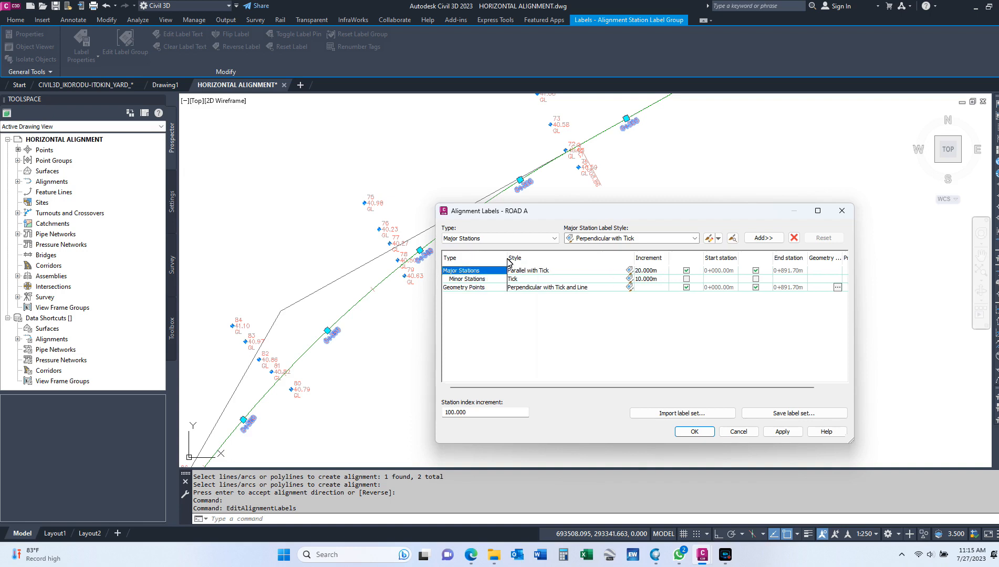
left_click(649, 281)
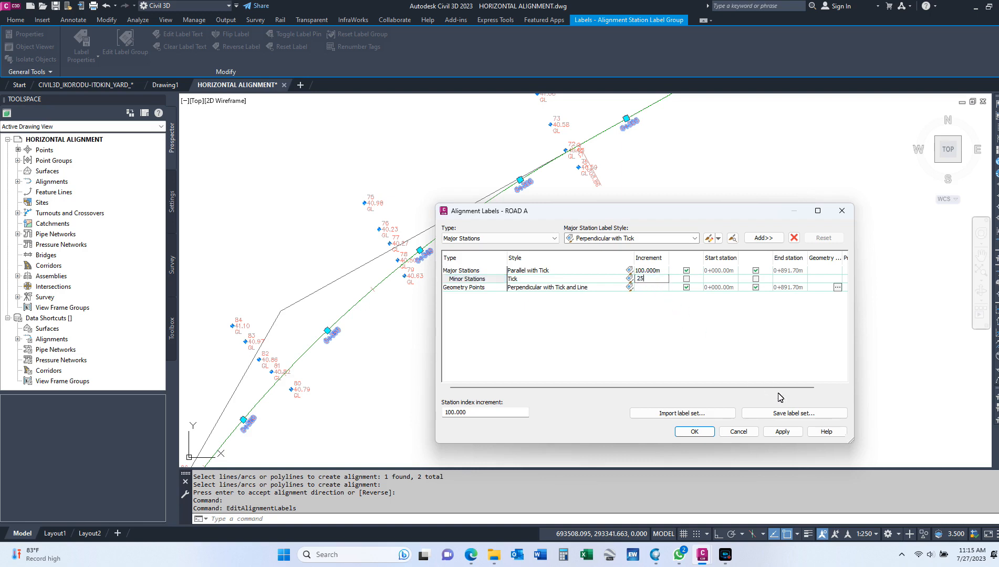
left_click(781, 432)
left_click(693, 432)
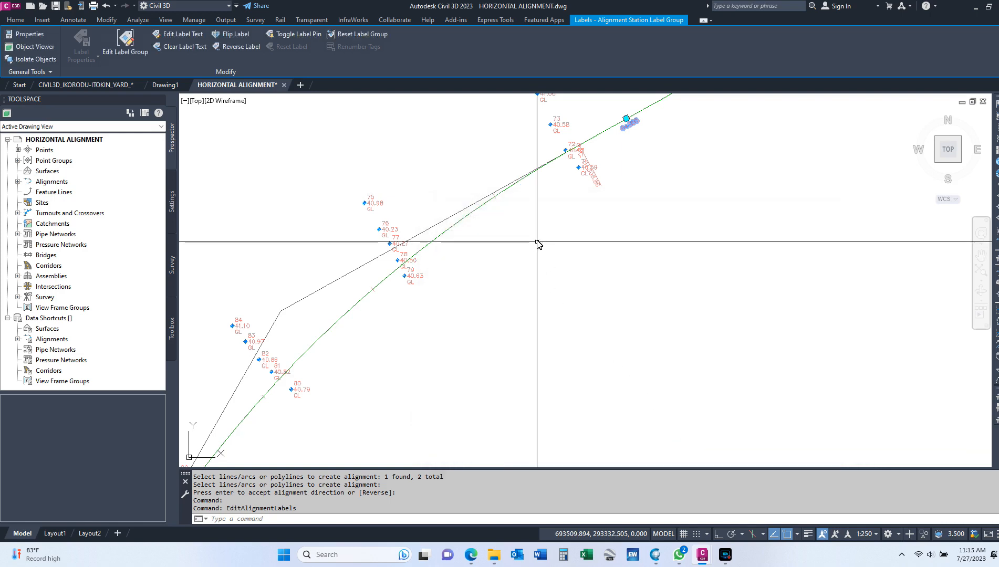
- Examine the station labels and the curve's fit to the survey points along ROAD A
scroll(541, 229, "down", 5)
scroll(535, 203, "up", 6)
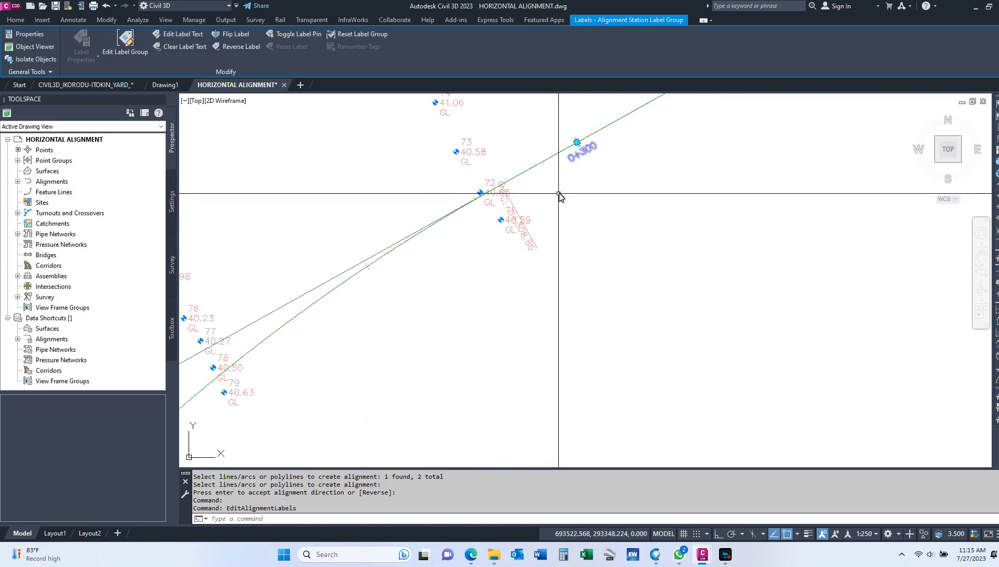
scroll(563, 181, "down", 2)
scroll(390, 329, "down", 2)
scroll(322, 376, "down", 1)
scroll(322, 375, "up", 3)
scroll(323, 384, "down", 3)
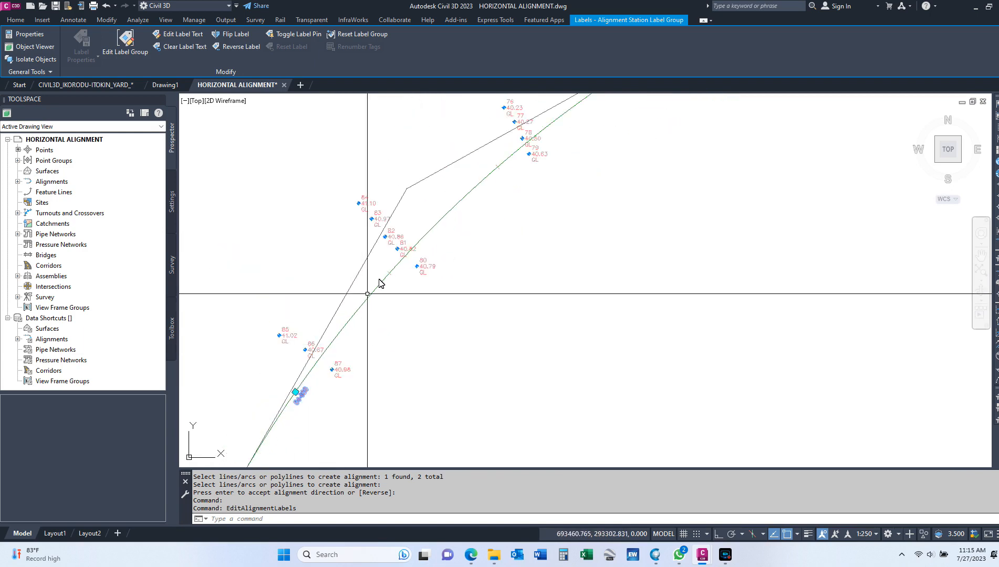
scroll(398, 288, "up", 4)
scroll(390, 308, "down", 3)
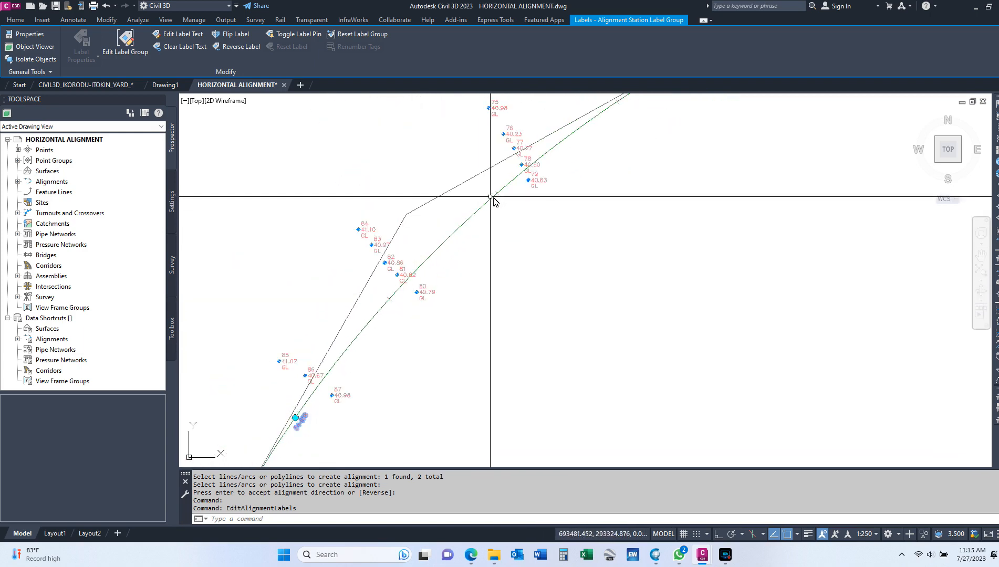
scroll(488, 208, "up", 3)
scroll(436, 247, "down", 3)
scroll(435, 245, "up", 2)
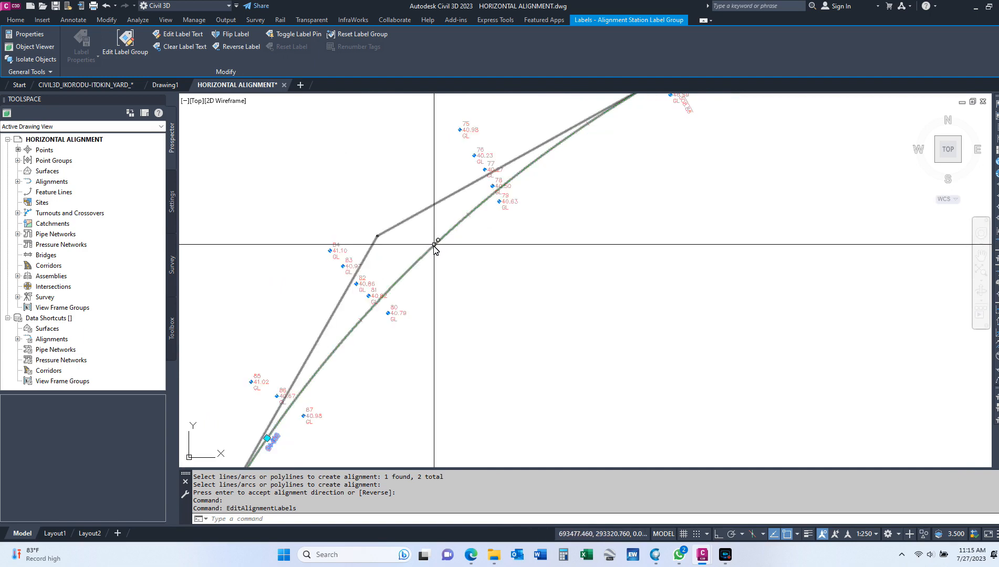
key("Escape")
- Create offset alignments from ROAD A, one on each side at 3.650 m, with the Offsets style and no labels
left_click(434, 246)
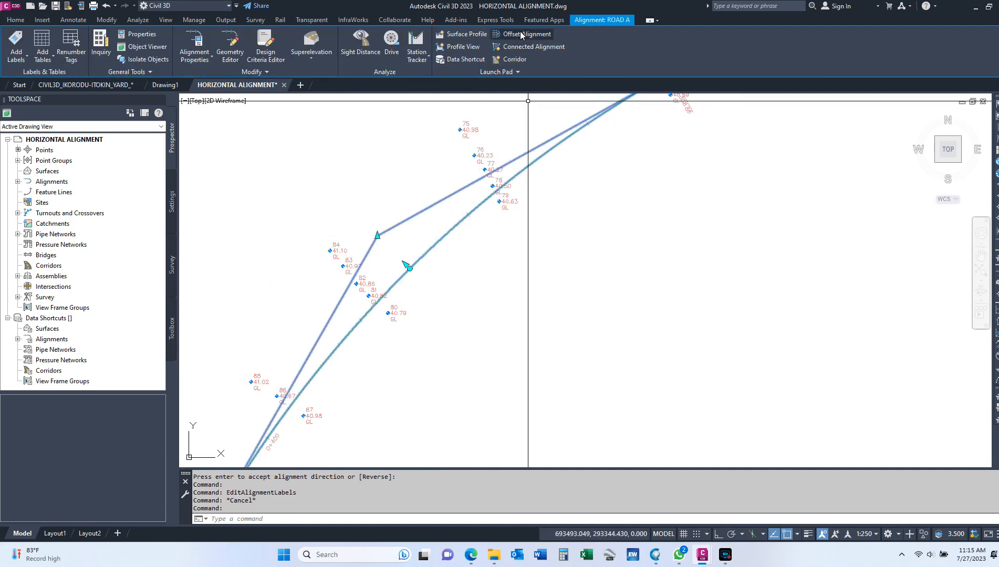
left_click(521, 35)
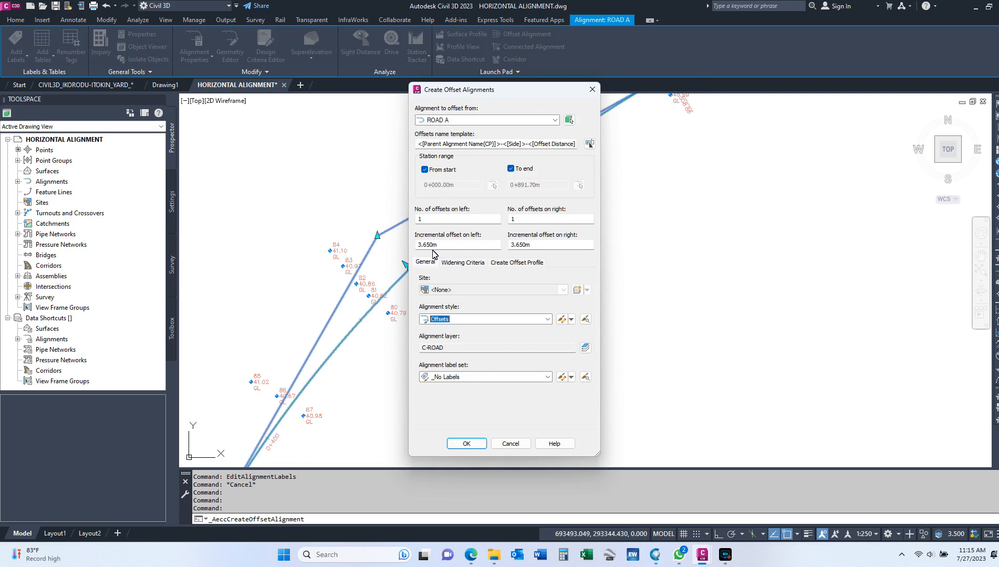
left_click(467, 444)
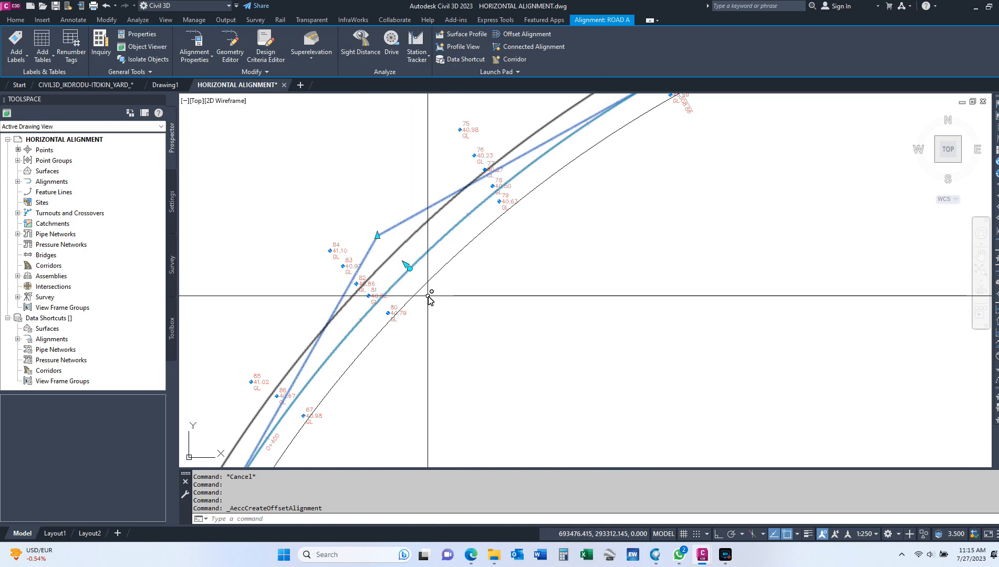
- Add multiple segment labels to the ROAD A alignment
left_click(24, 61)
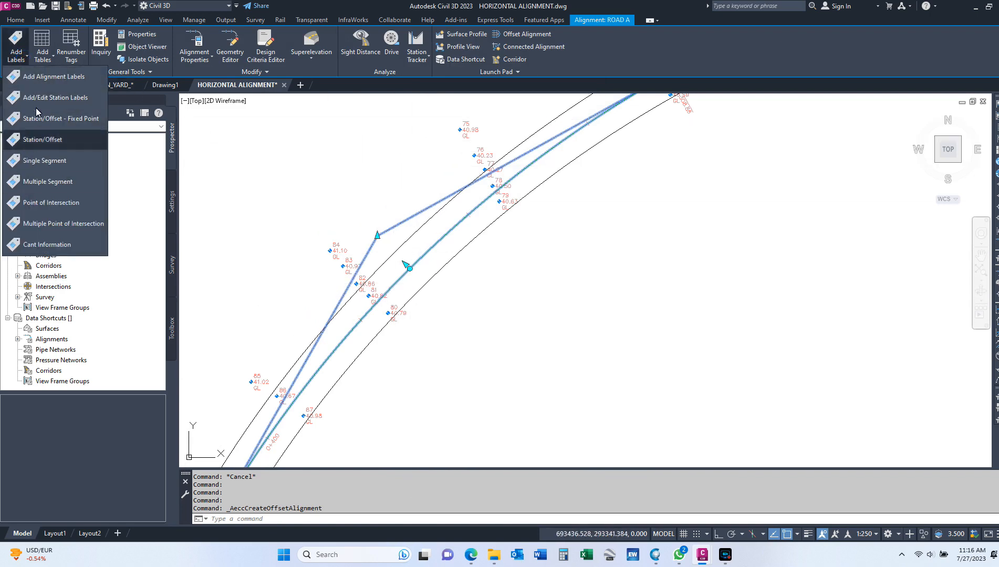
left_click(50, 183)
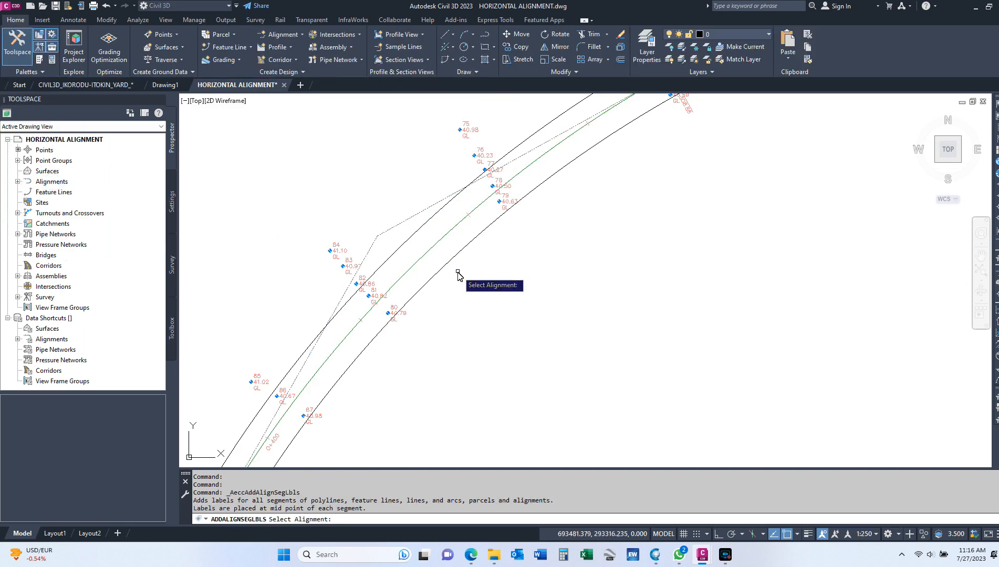
left_click(424, 257)
key("Return")
scroll(405, 274, "up", 4)
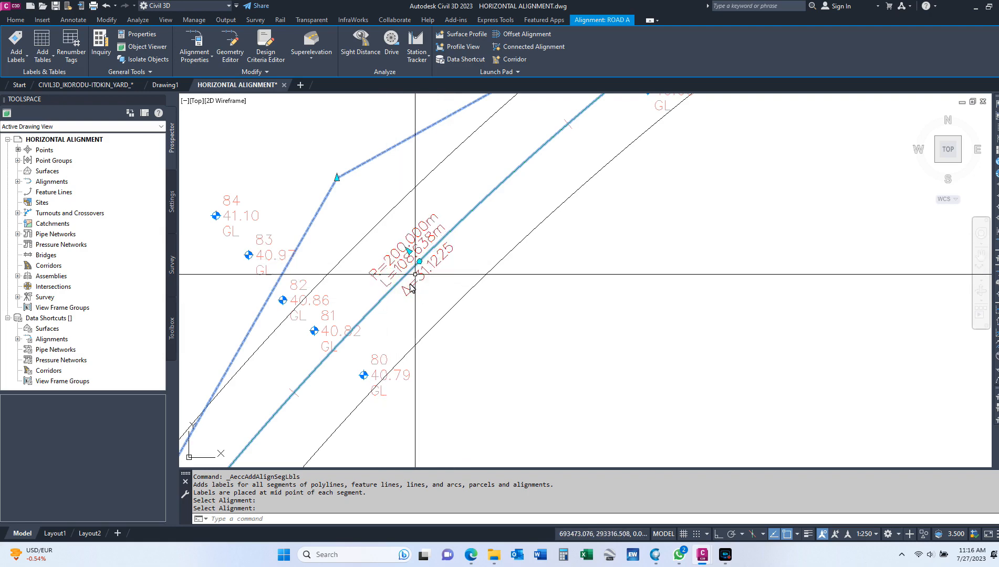
- Stretch the northern curve of ROAD A at its midpoint, first outward and then back to a radius of about 123 m
scroll(472, 250, "down", 5)
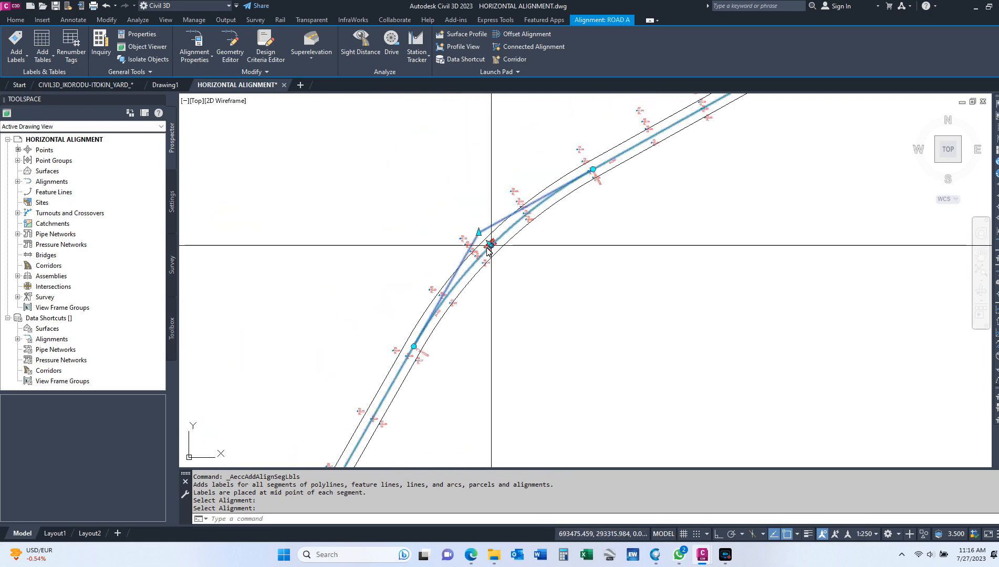
scroll(488, 252, "up", 3)
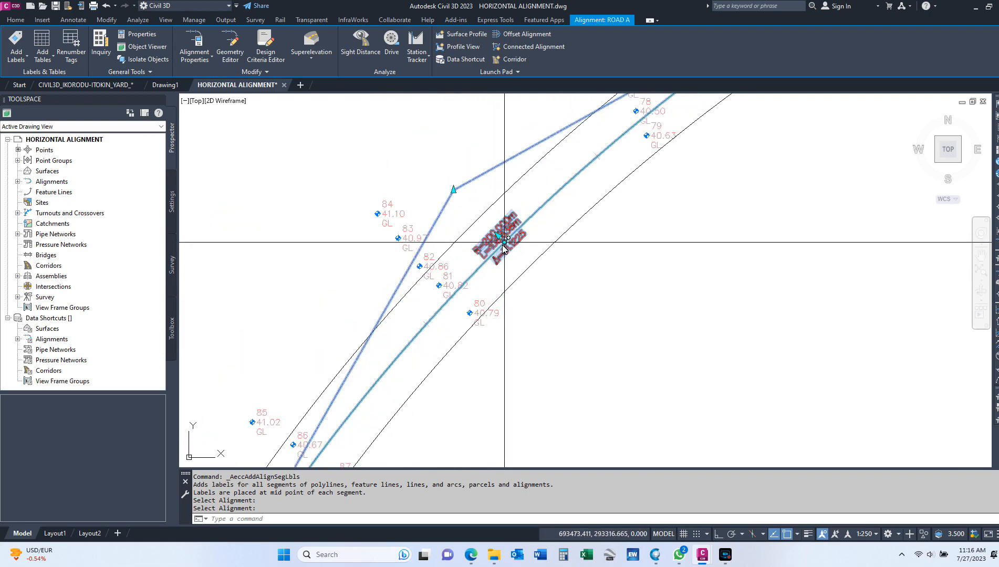
left_click(504, 242)
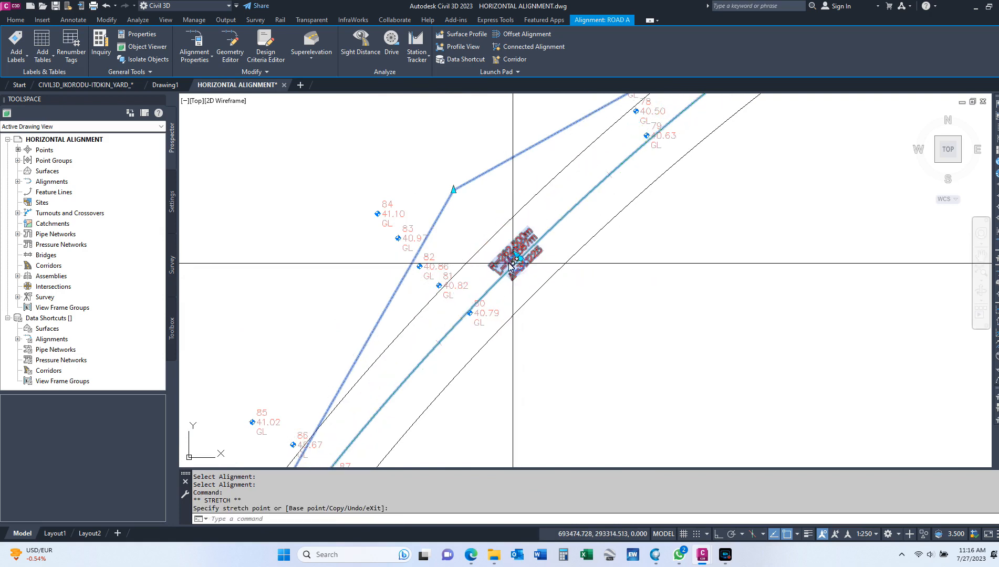
scroll(510, 265, "up", 2)
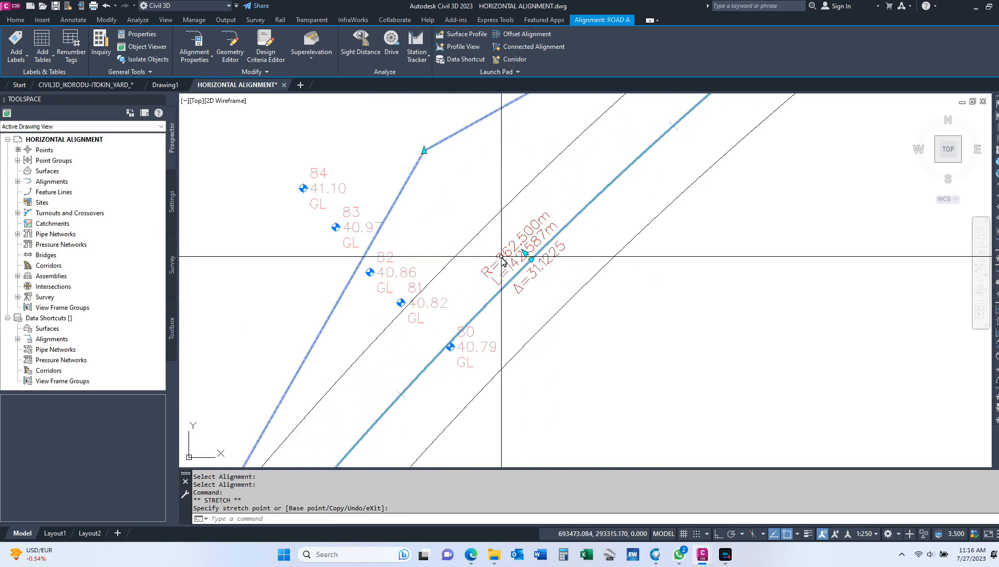
left_click(532, 261)
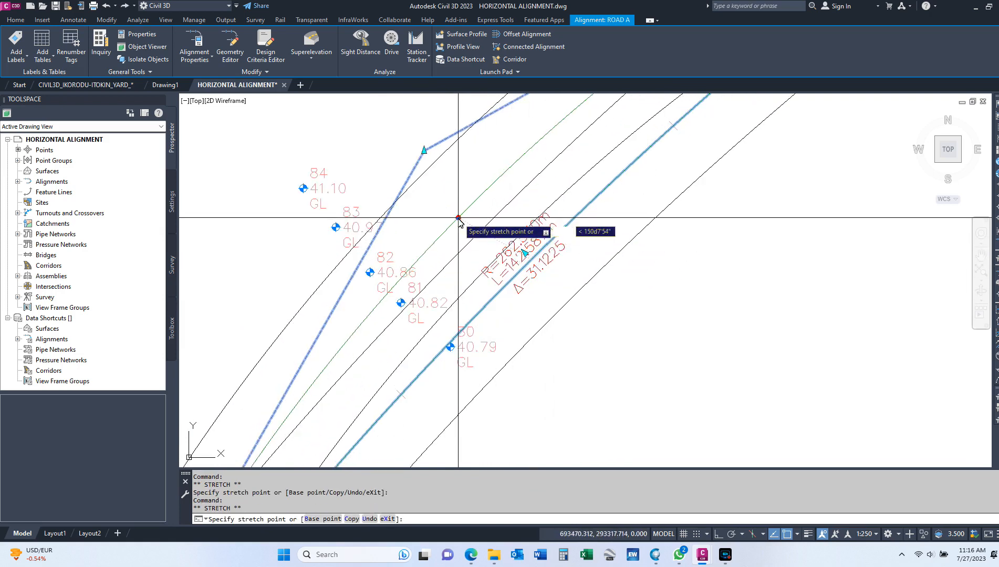
left_click(458, 220)
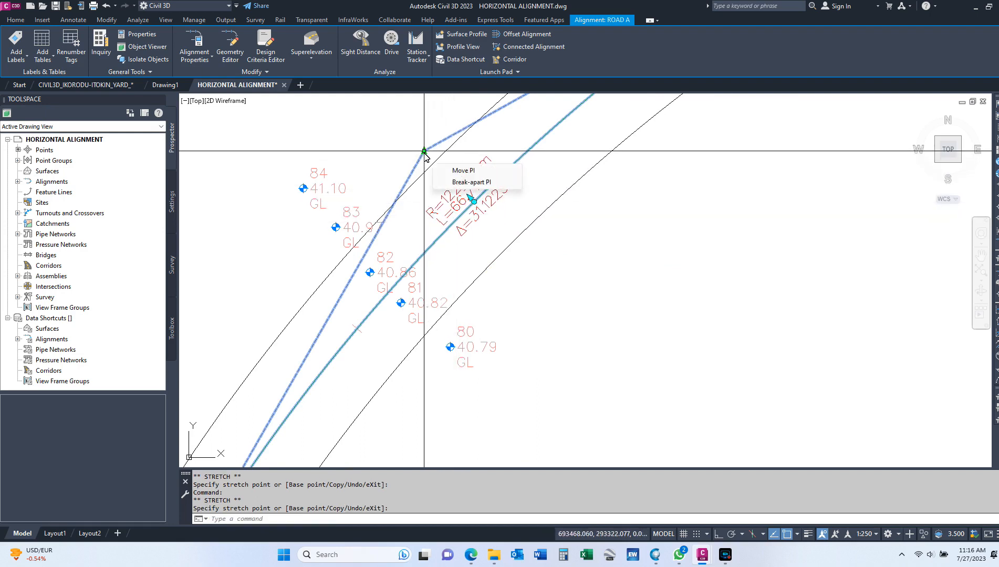
- Move the northern curve's point of intersection southwest, between survey points 84 and 85, and deselect the alignment
scroll(423, 155, "down", 5)
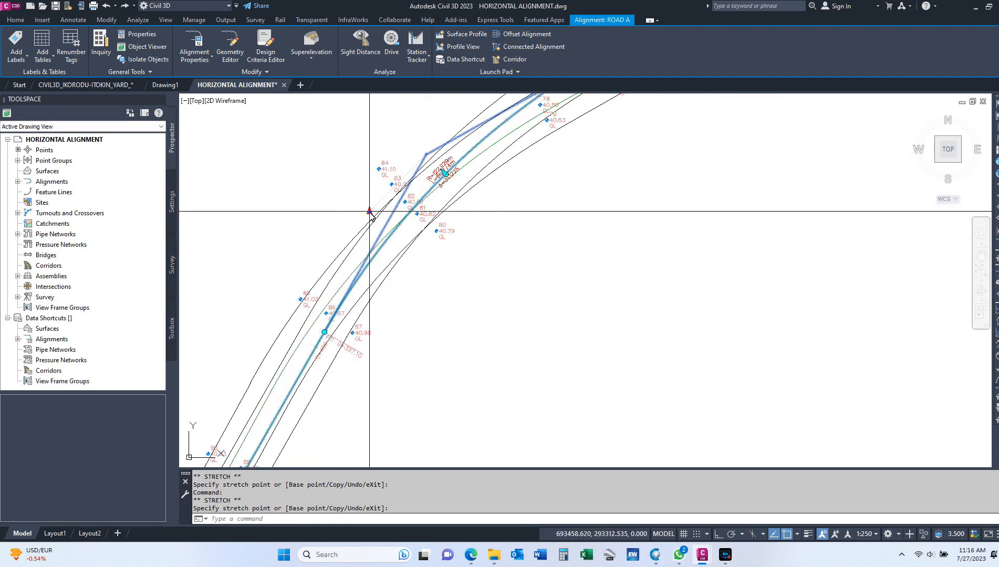
left_click(369, 212)
scroll(415, 210, "down", 4)
scroll(426, 225, "down", 4)
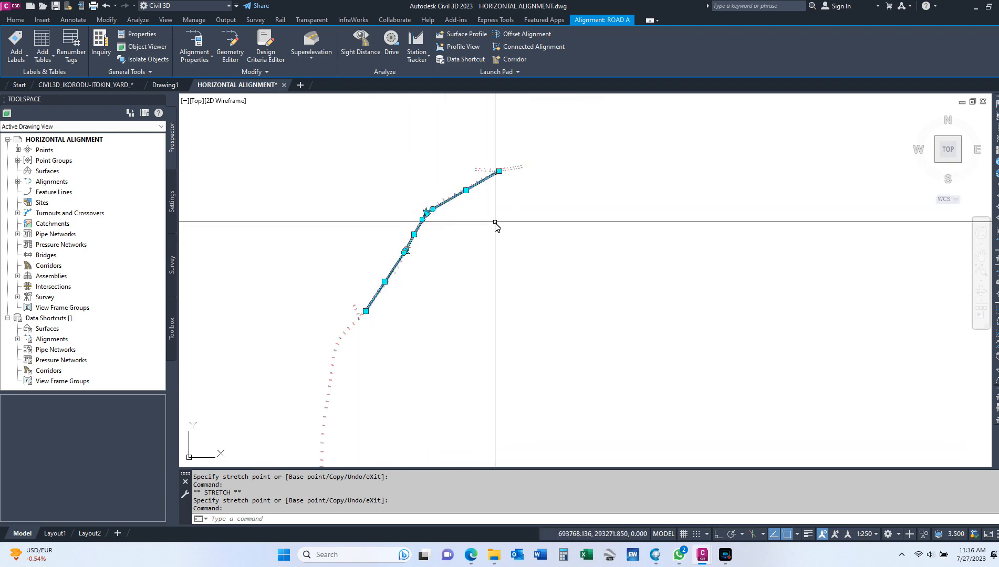
key("Escape")
scroll(425, 212, "up", 5)
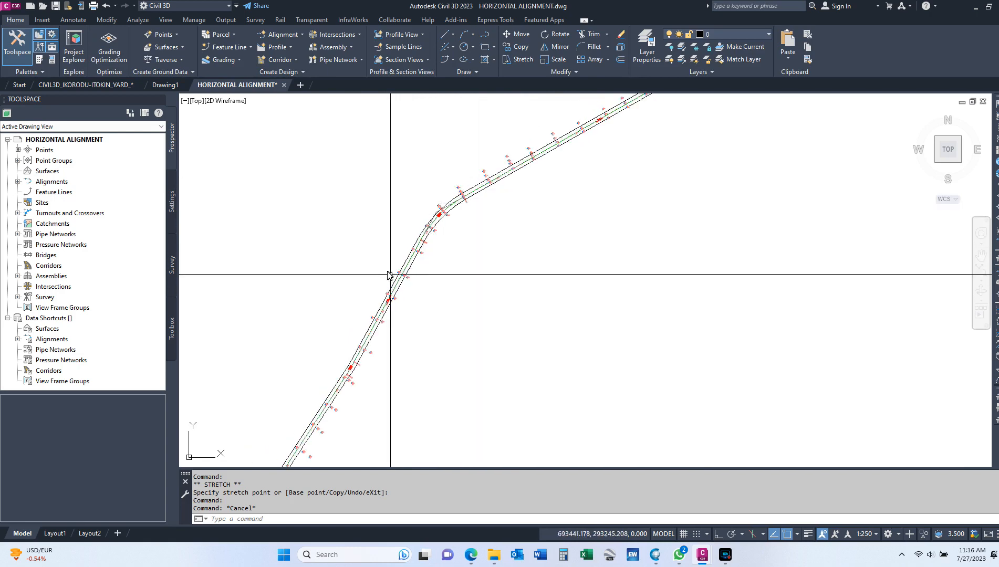
scroll(428, 254, "down", 3)
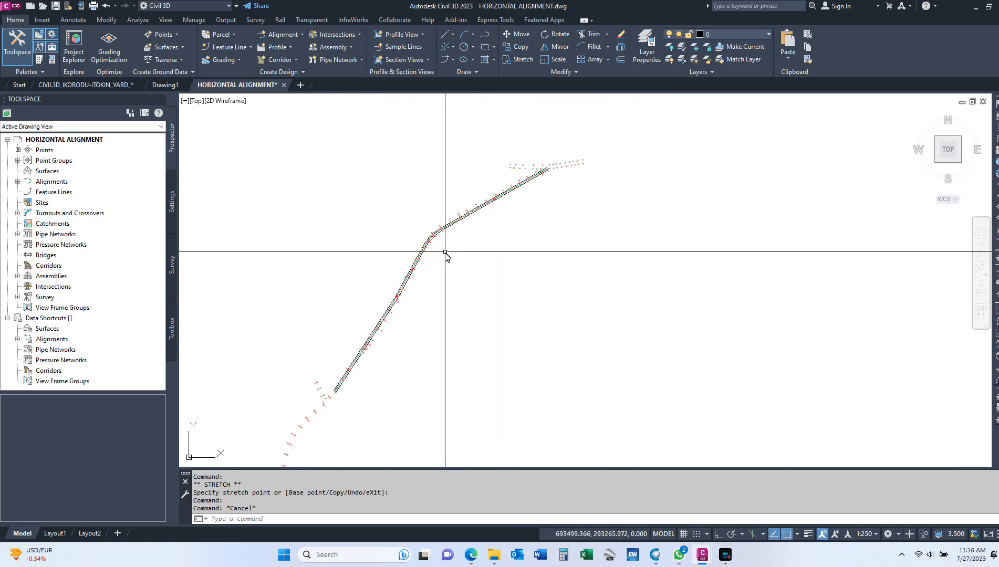